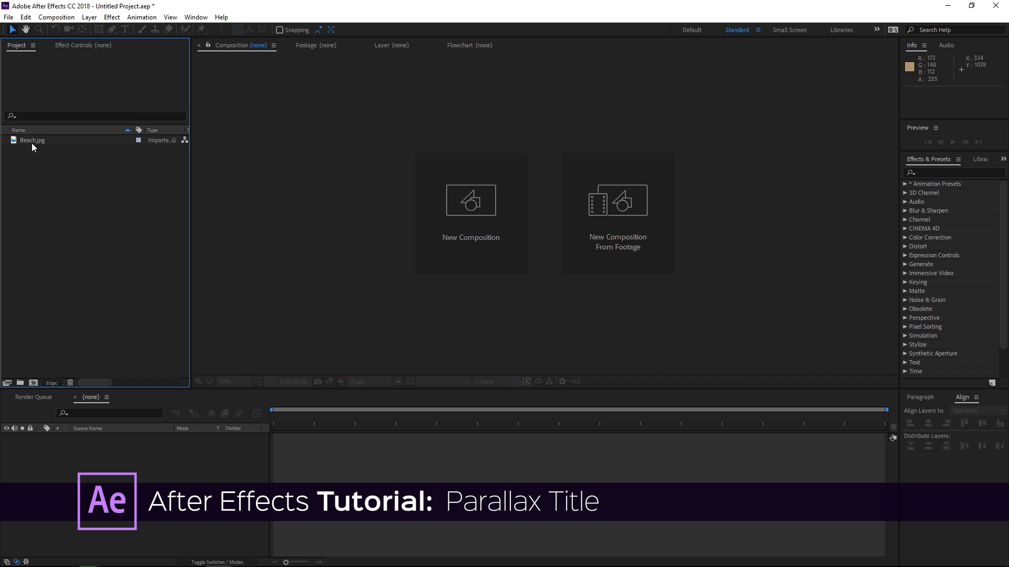
Create a 1920×1080, 29.97 fps composition from Beach.jpg and name it Main.
click(32, 143)
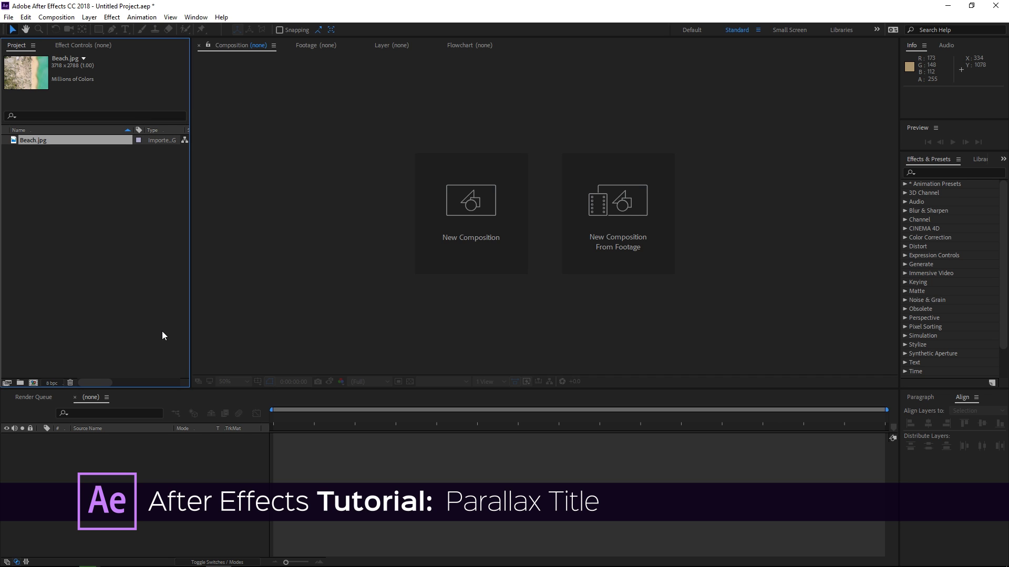
click(454, 263)
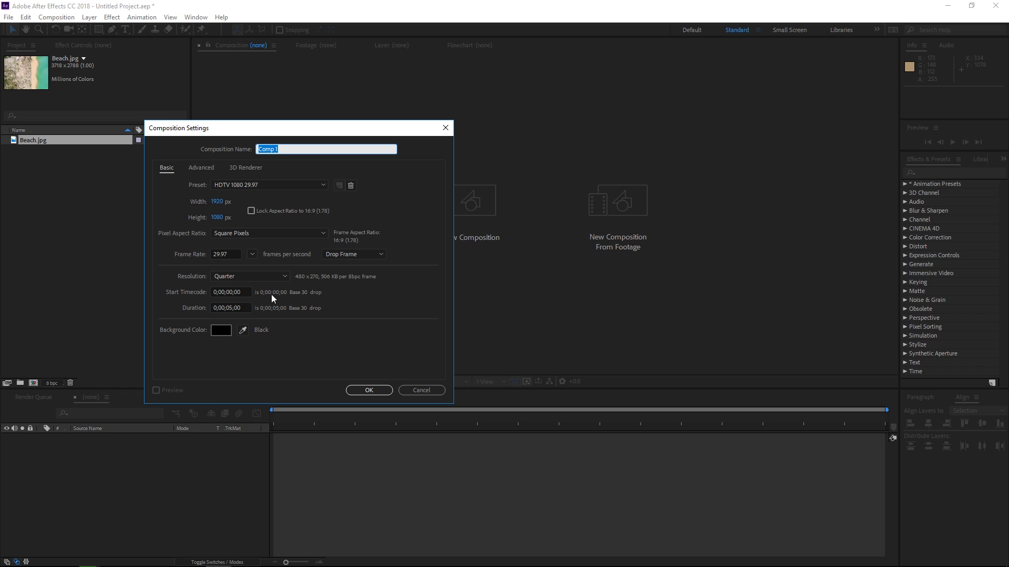
text(Main)
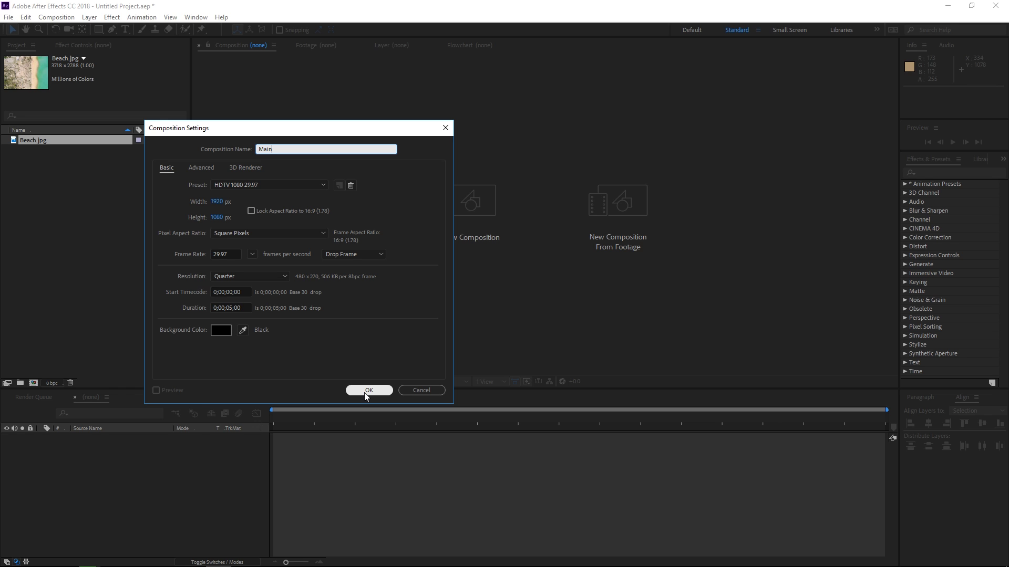
Confirm the Main composition and add a black solid layer to it.
click(368, 391)
right_click(228, 463)
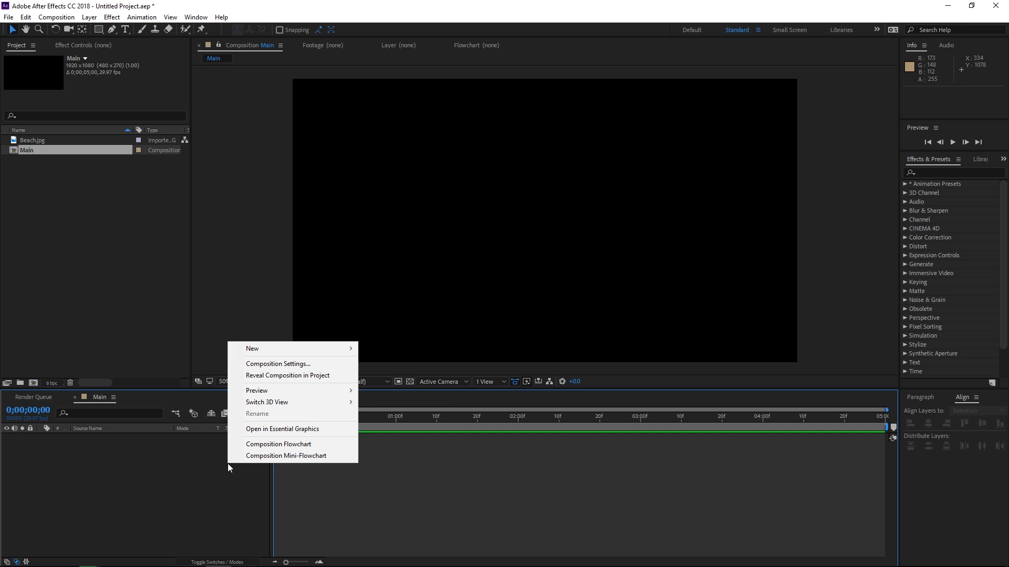
mouse_move(345, 350)
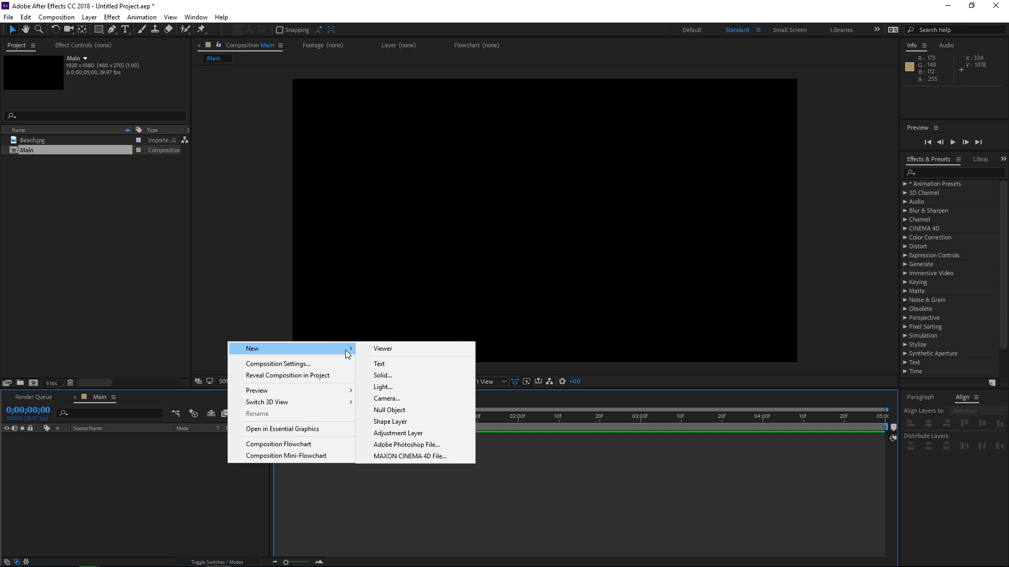
click(399, 377)
click(558, 370)
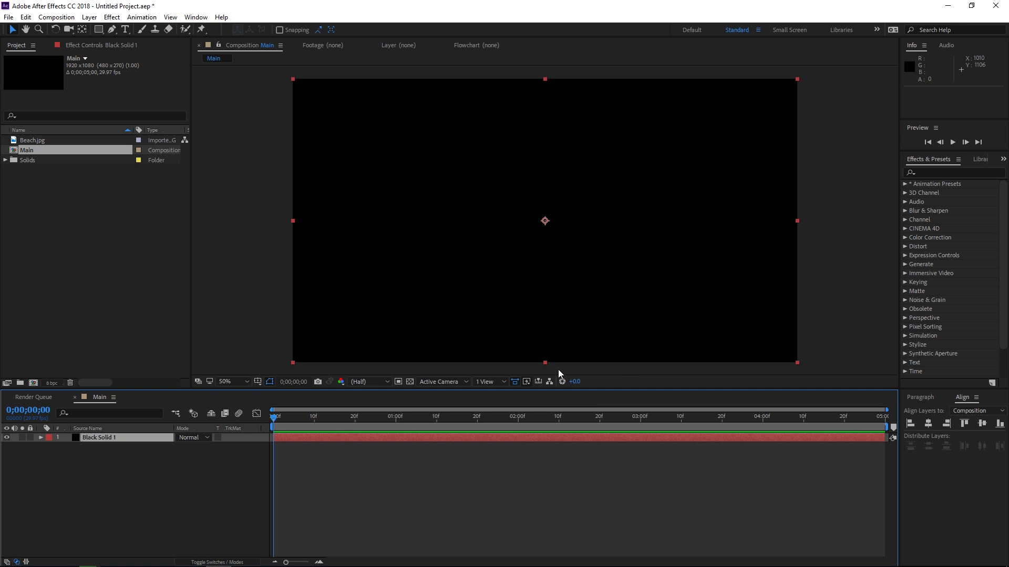
Search the effects for 'frac' and apply Fractal Noise to the black solid.
click(934, 172)
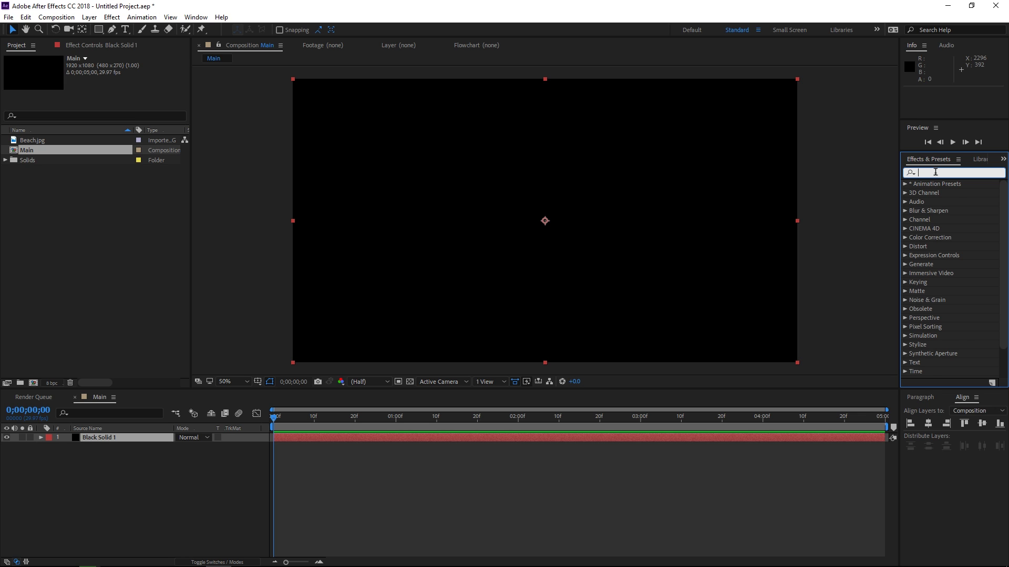
text(frac)
drag(951, 255, 646, 217)
click(1001, 173)
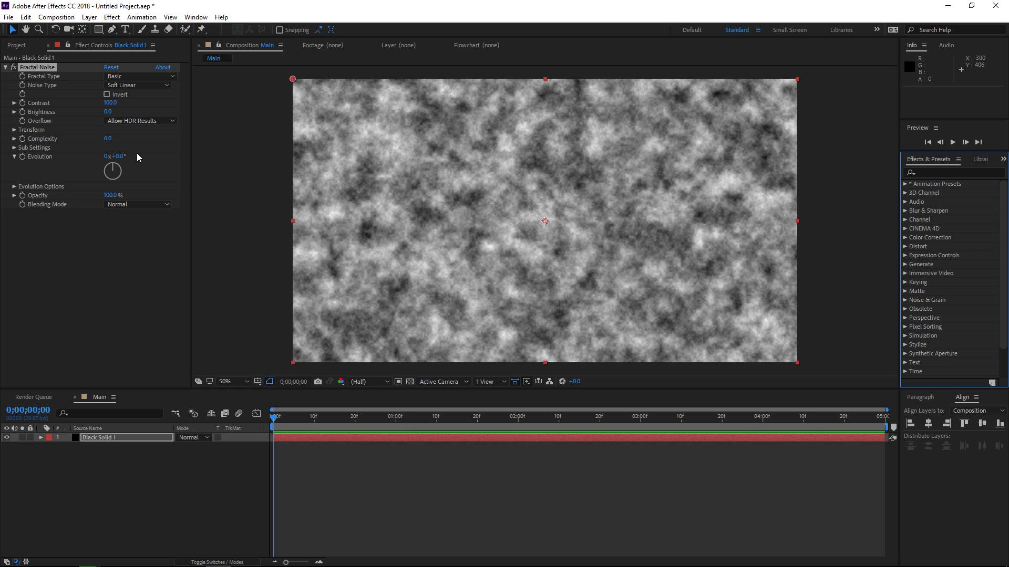
Set the Fractal Noise type to Block with Complexity 1.
click(123, 88)
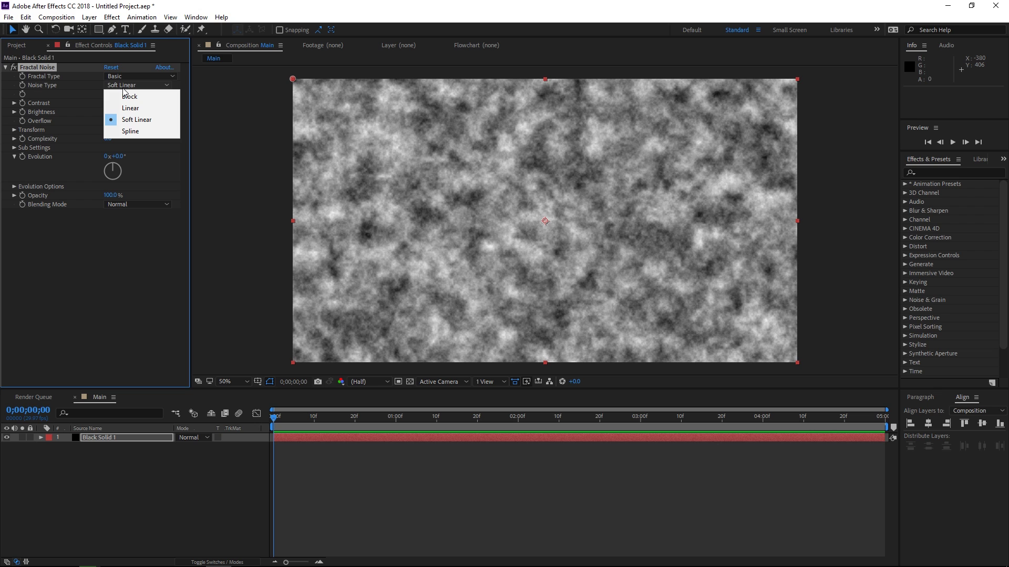
click(147, 93)
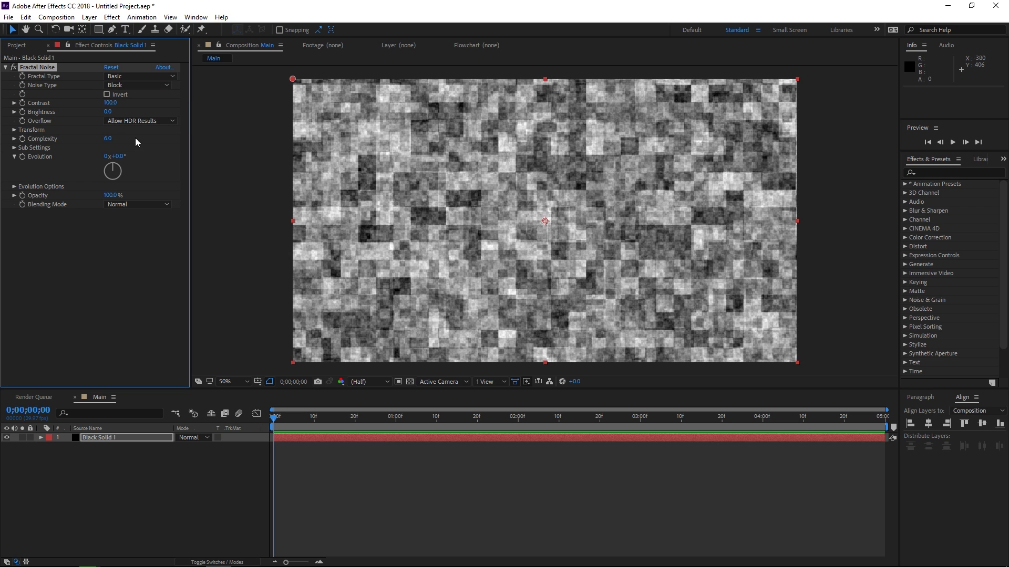
drag(113, 140, 71, 141)
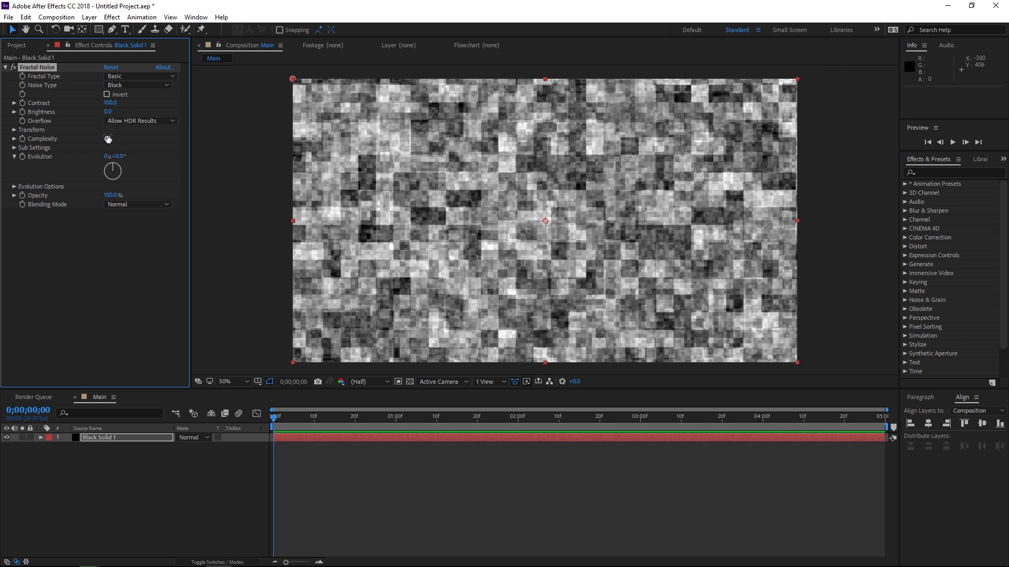
click(108, 138)
text(1)
key(Return)
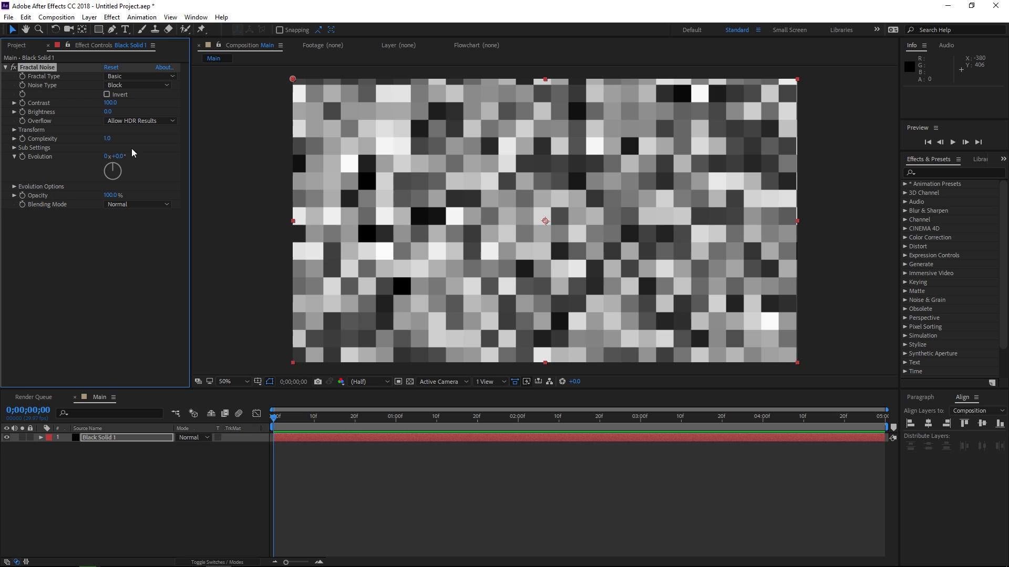
Raise the noise Contrast to 750 and the Transform Scale to 300.
click(118, 121)
click(111, 103)
text(750)
key(Return)
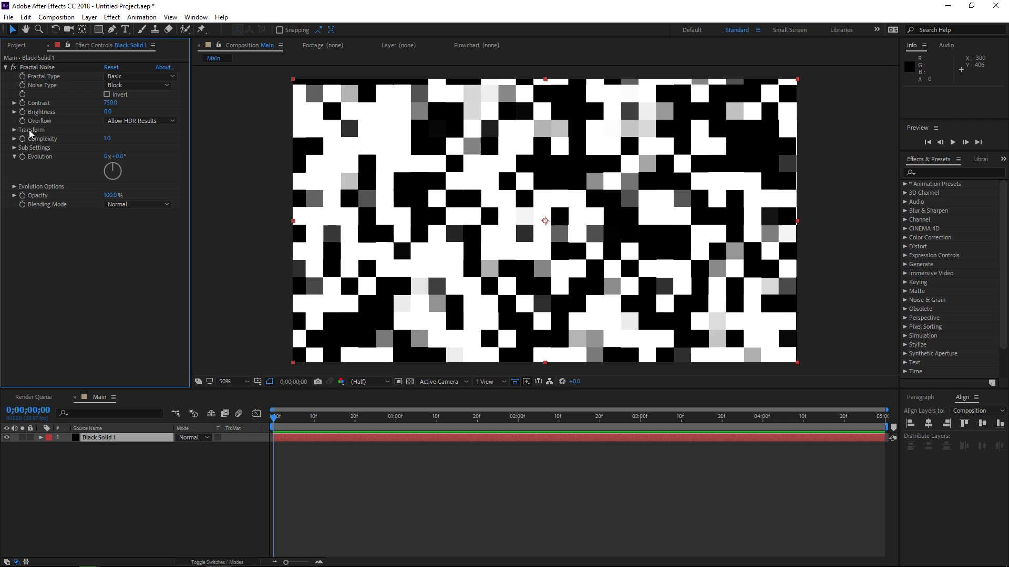
click(15, 130)
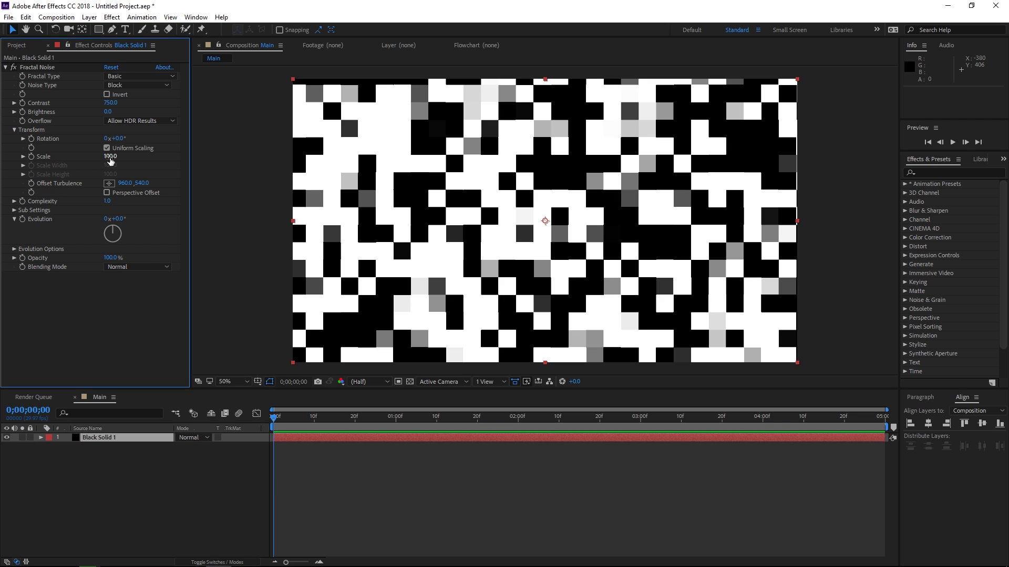
click(111, 156)
text(300)
key(Return)
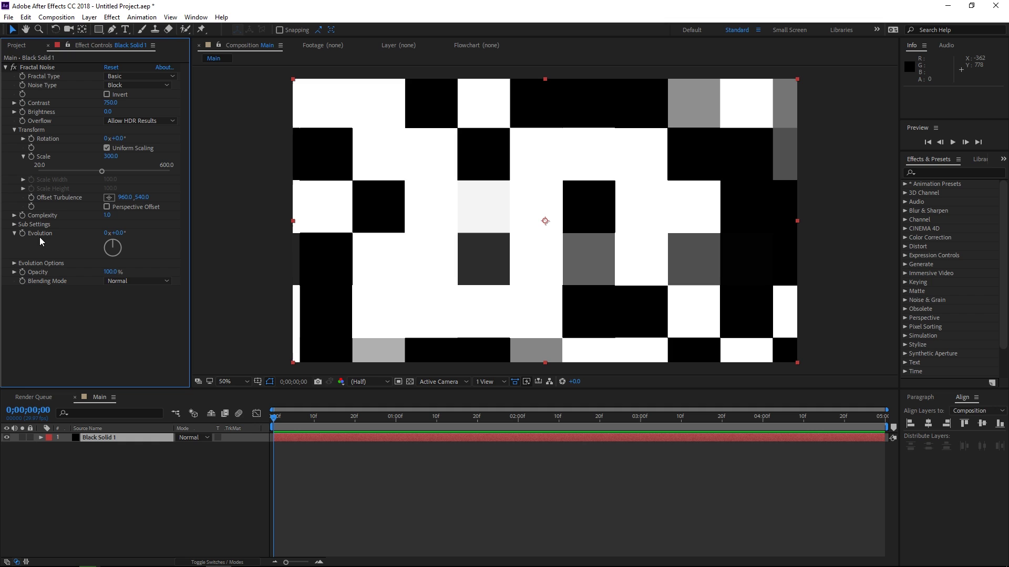
Keyframe Evolution from 0 at the start to 1 at the last frame, then preview the animation.
click(22, 233)
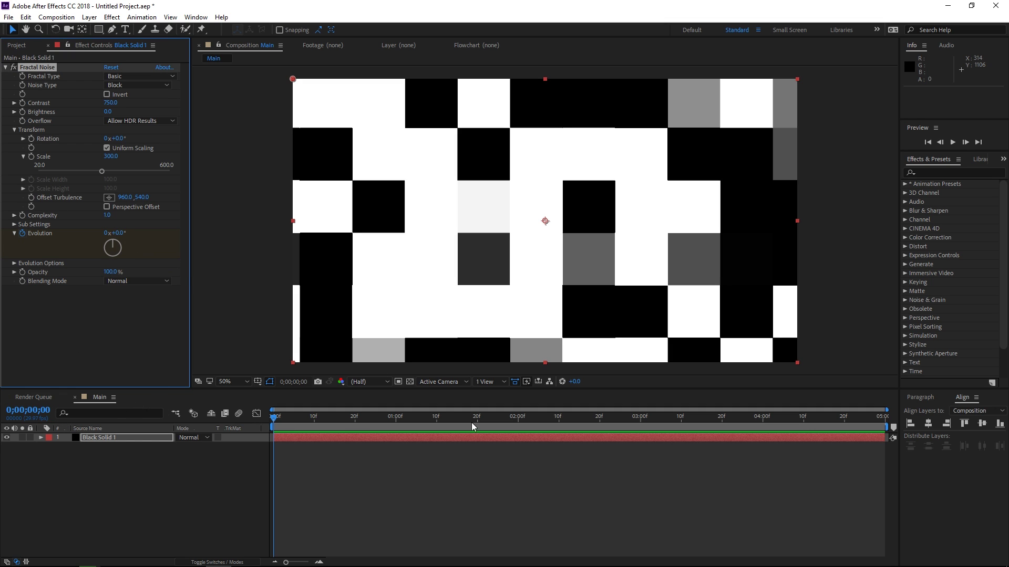
drag(859, 418, 880, 418)
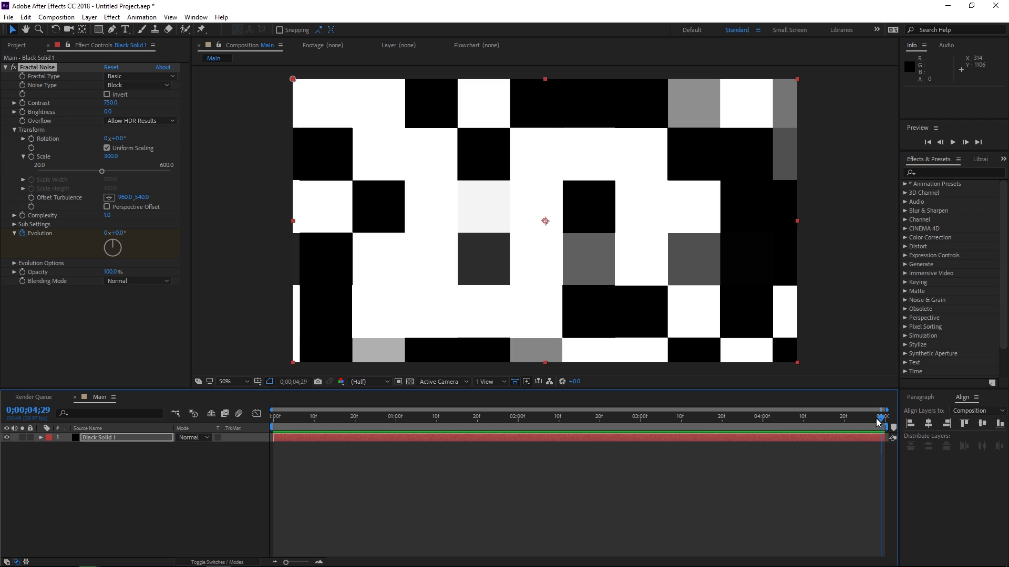
click(120, 234)
text(180)
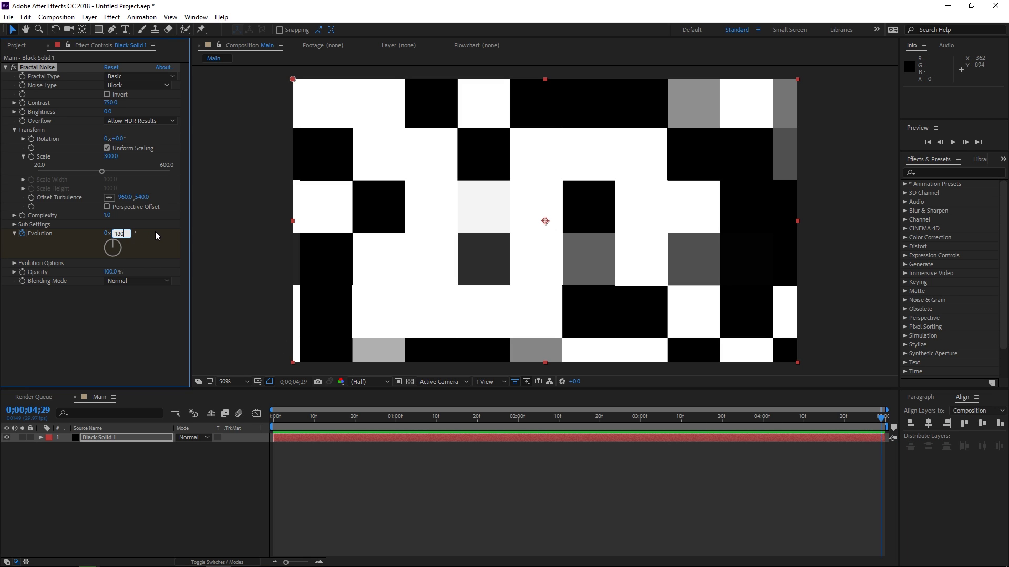
key(Return)
drag(293, 412, 270, 419)
key(space)
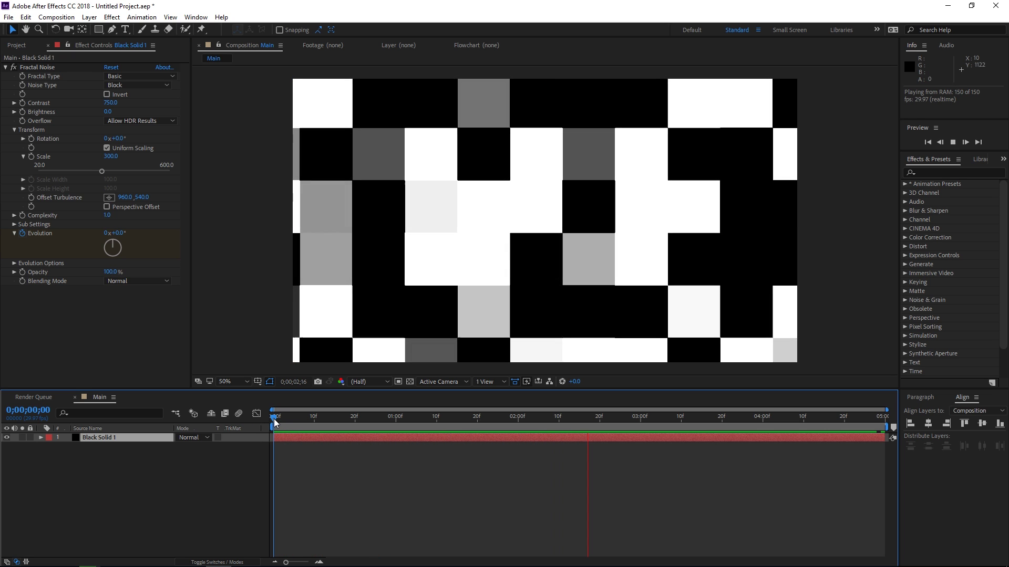
key(space)
Pre-compose Black Solid 1 into a new composition named Displacement.
right_click(133, 434)
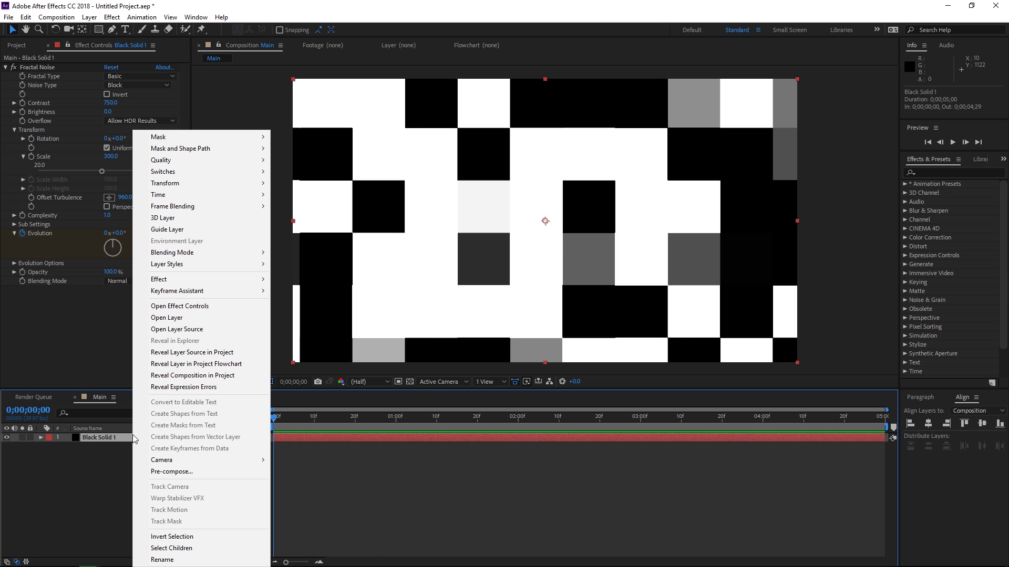
click(158, 464)
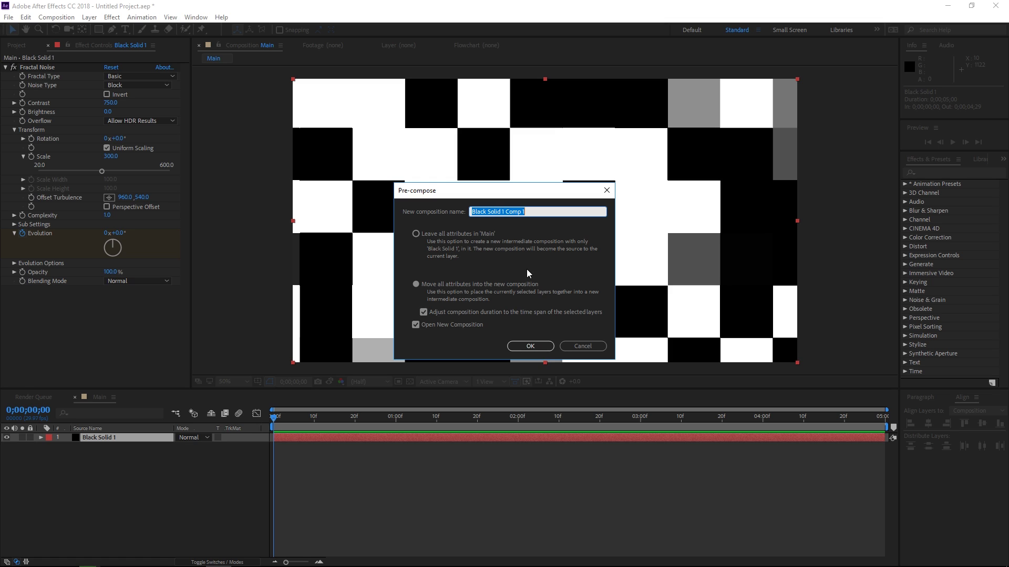
text(Displacement)
key(Return)
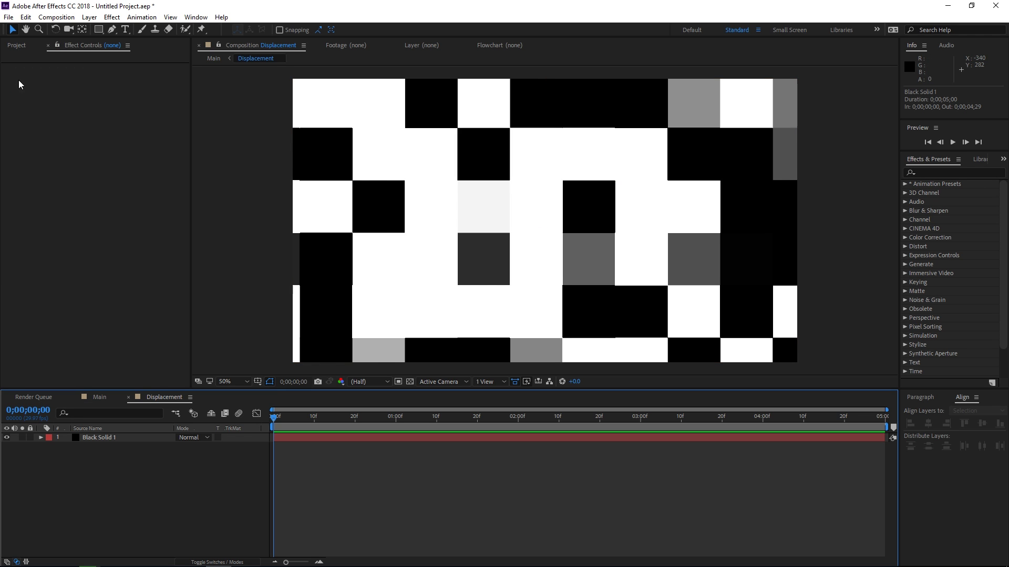
click(13, 46)
drag(32, 141, 80, 390)
Add Beach.jpg above Displacement in Main, scale it to 52%, and fit the viewer.
click(99, 398)
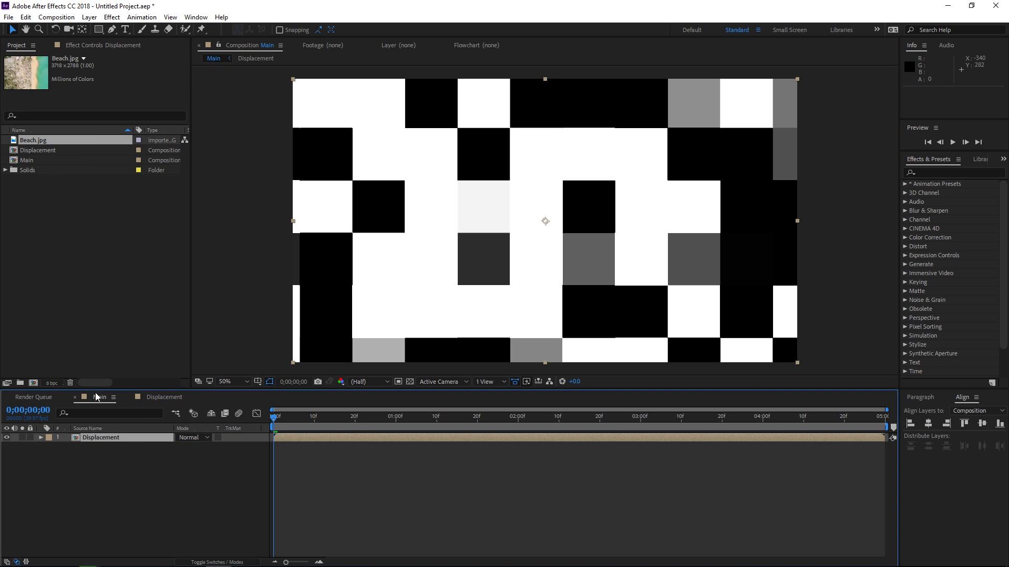
drag(33, 139, 138, 434)
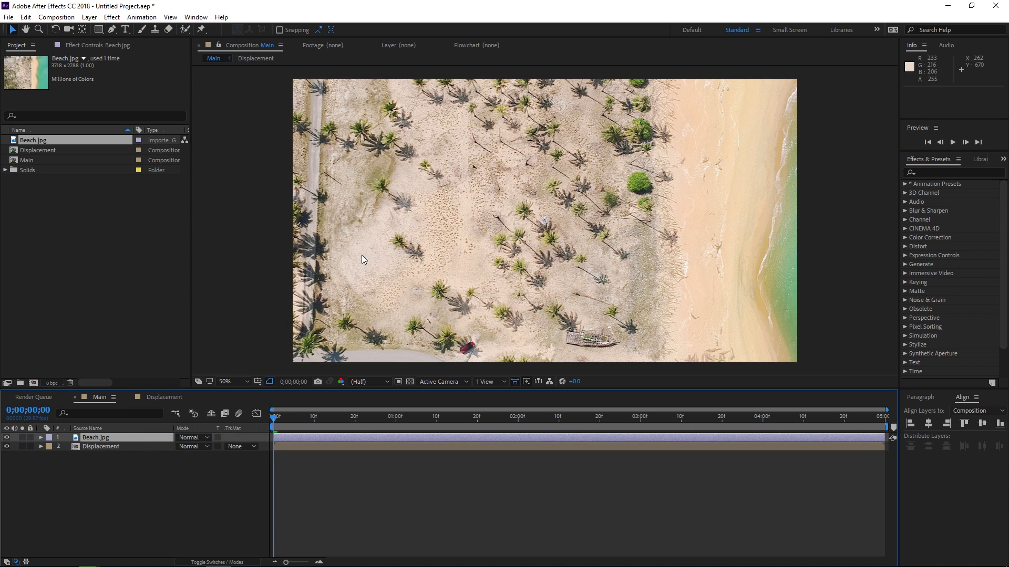
scroll(362, 254, down, 4)
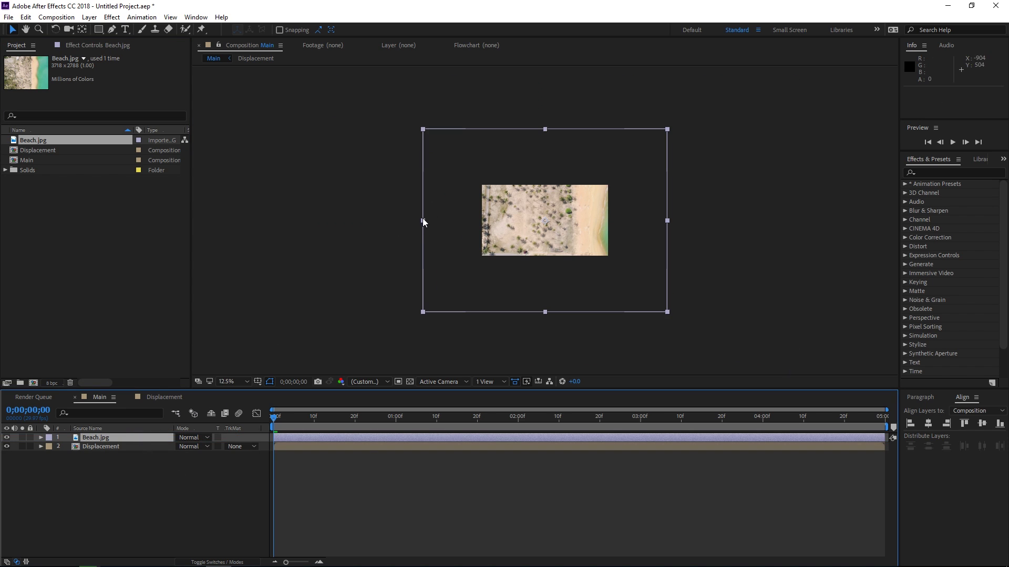
drag(423, 219, 482, 219)
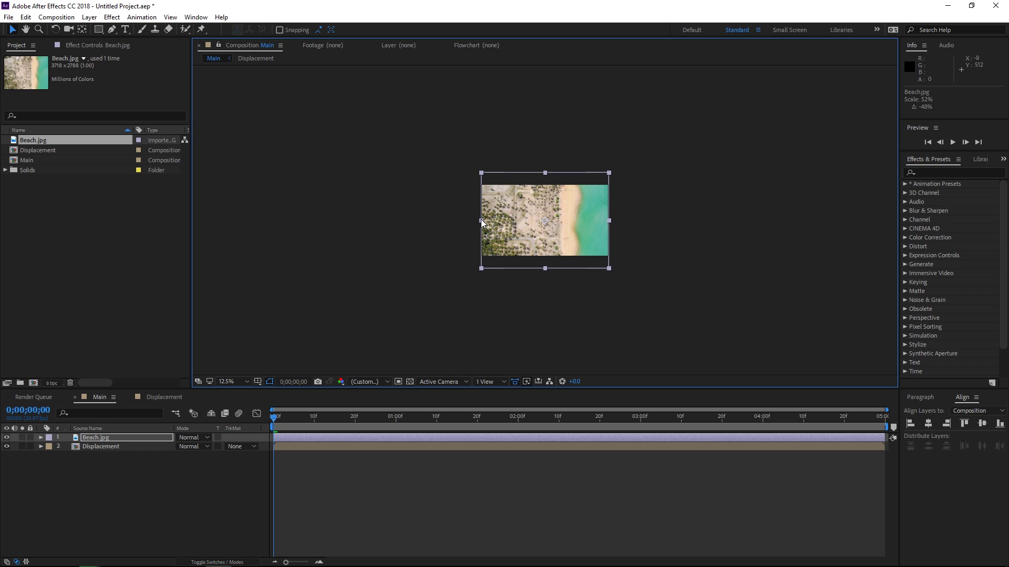
click(235, 382)
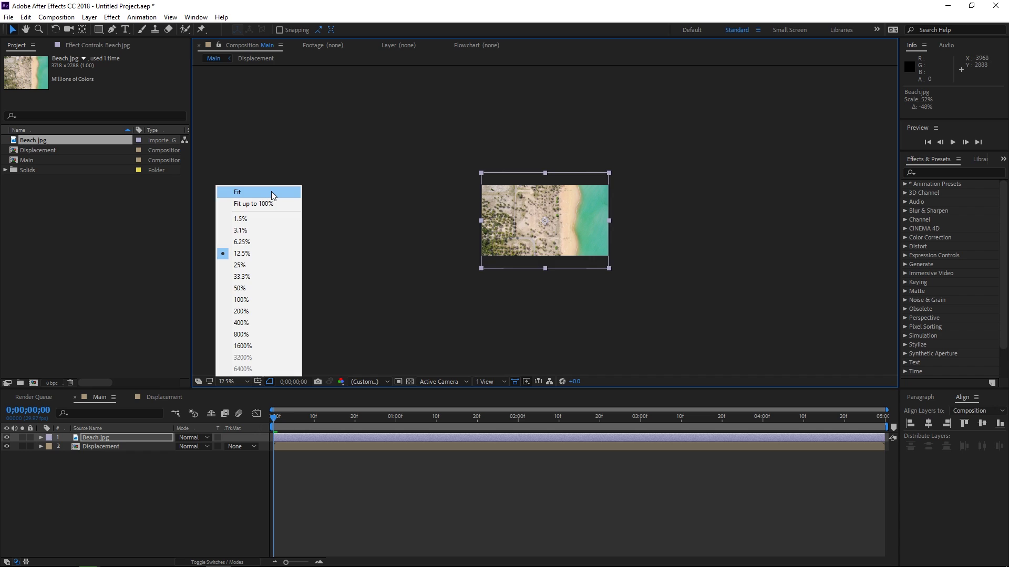
click(271, 192)
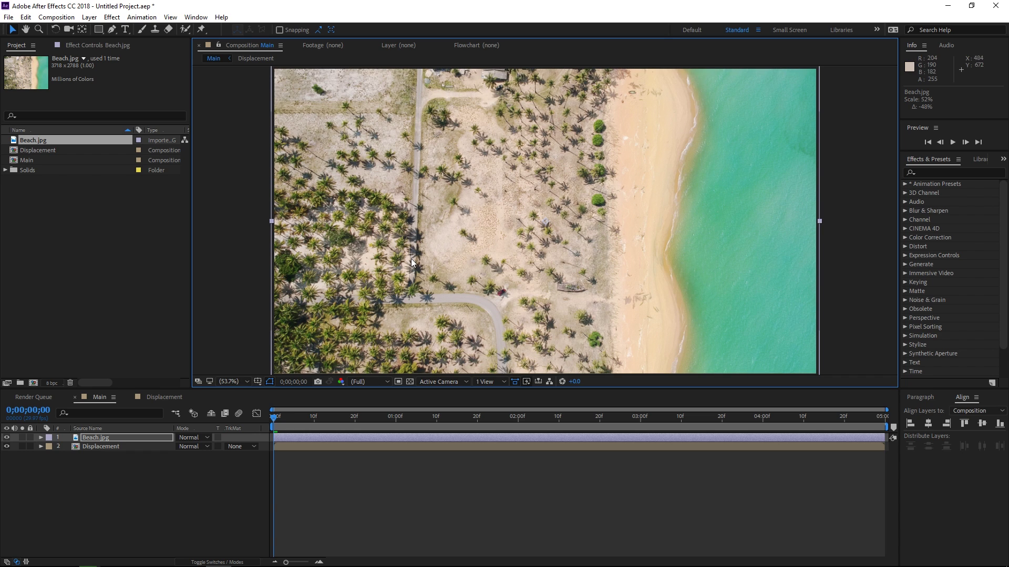
Add a white text layer reading 'title' over the beach photo.
click(124, 29)
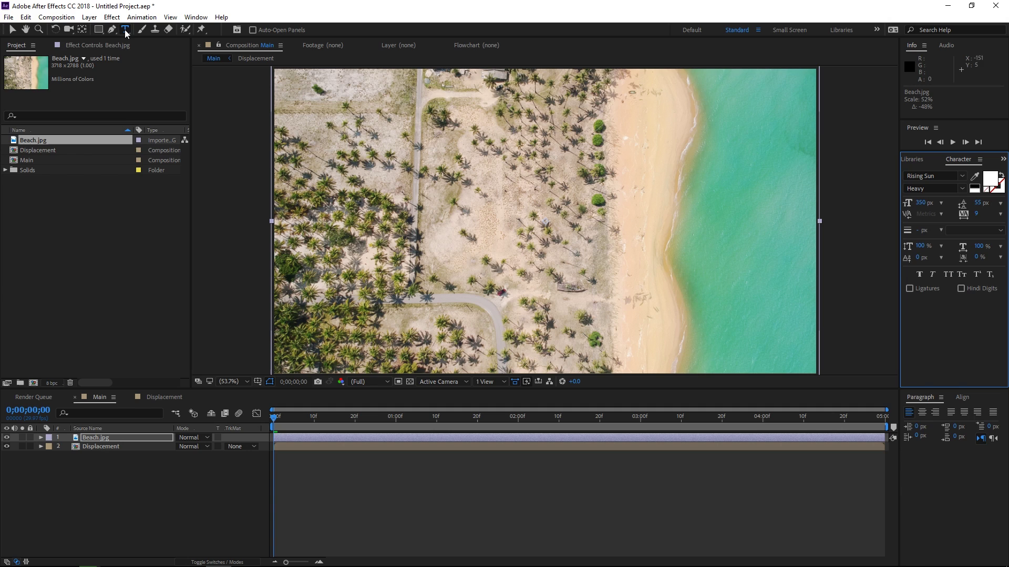
click(449, 237)
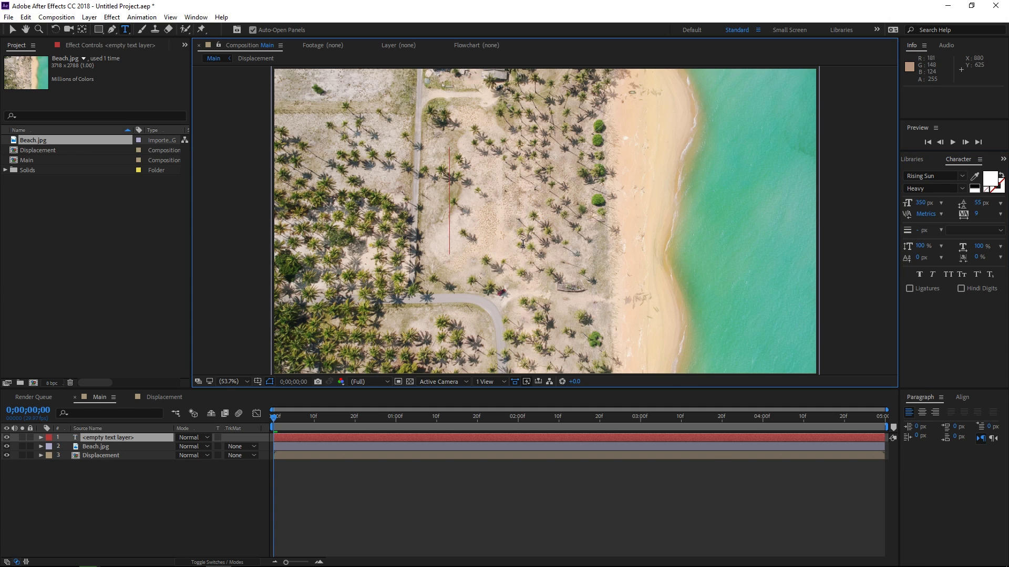
text(title)
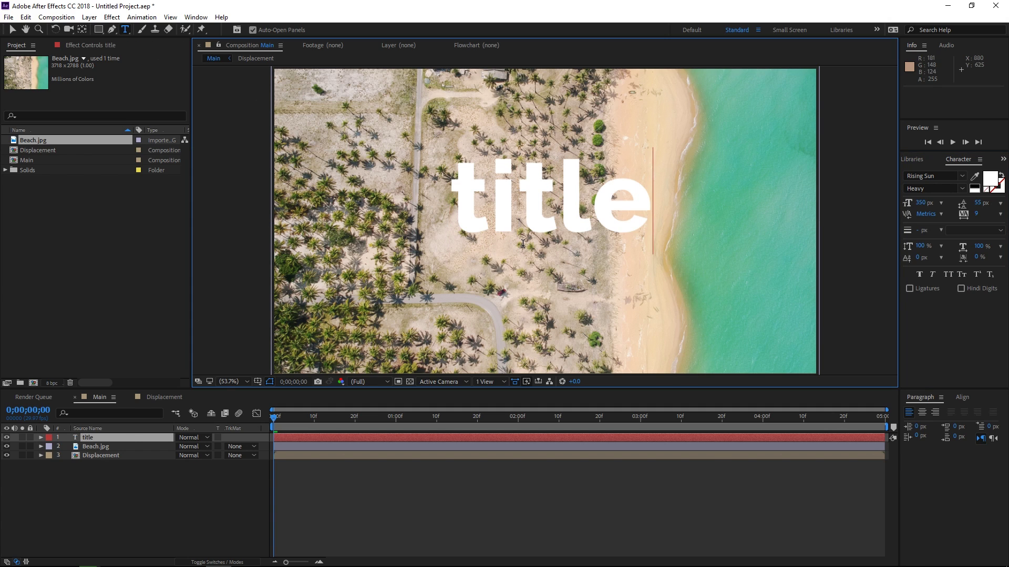
click(11, 30)
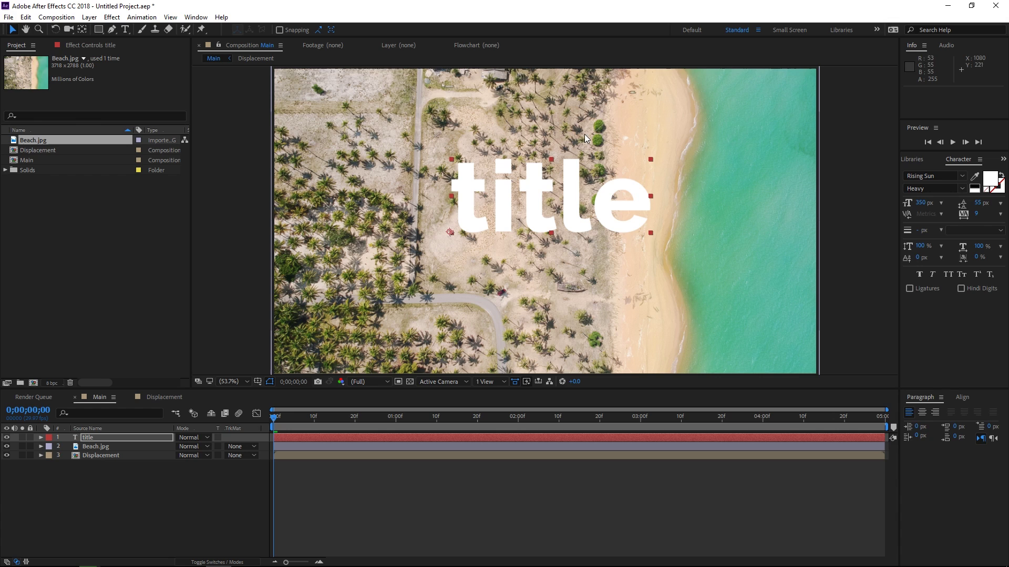
Centre the title horizontally and vertically in the composition.
click(962, 397)
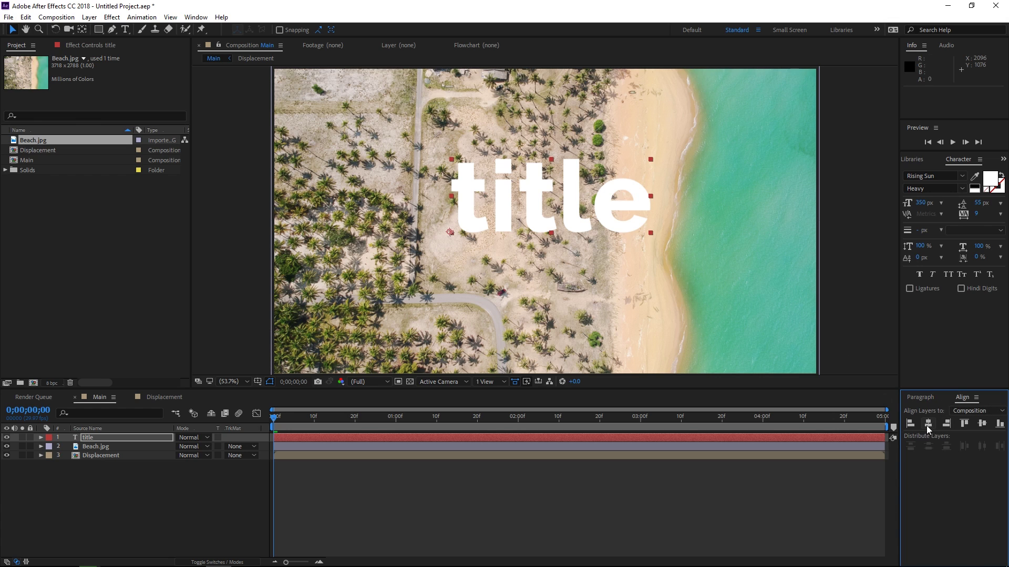
click(928, 423)
click(982, 423)
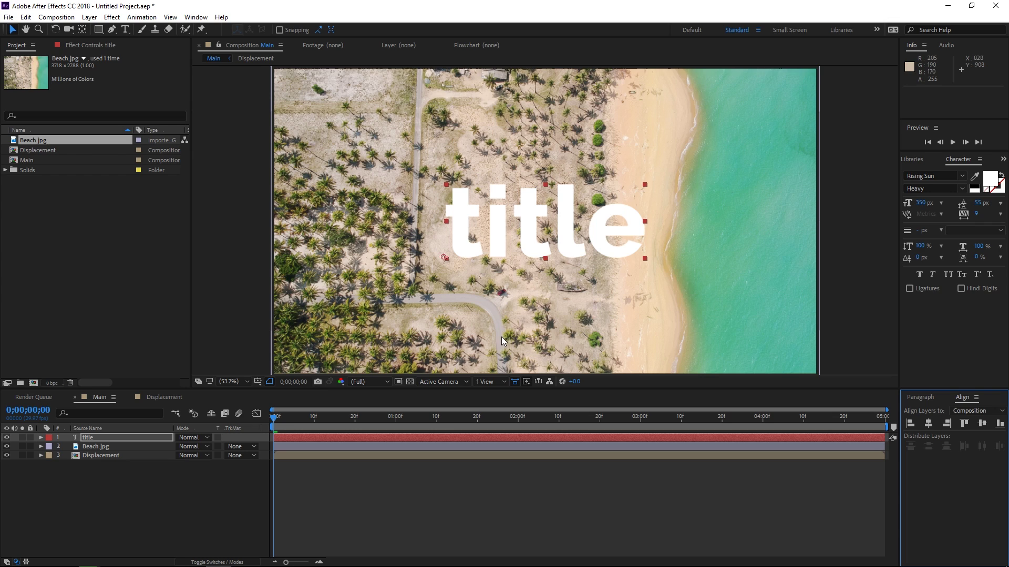
click(420, 483)
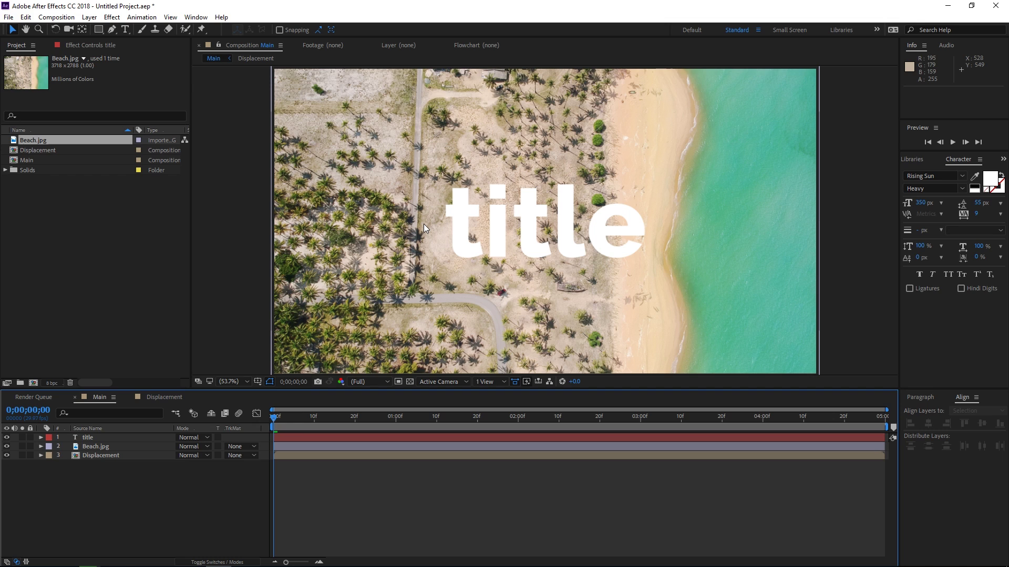
Add a new adjustment layer to the top of Main.
right_click(230, 470)
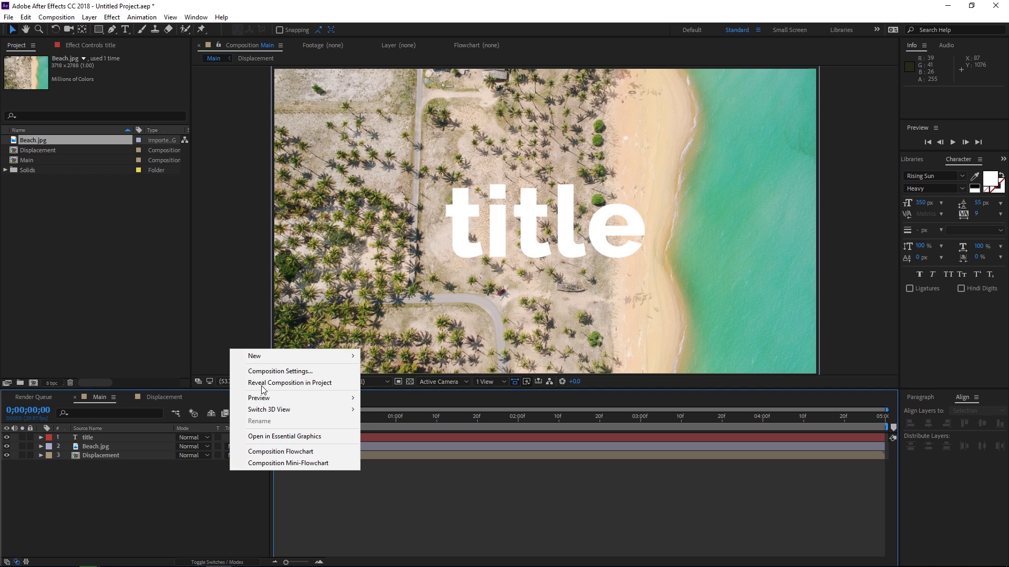
mouse_move(304, 358)
click(407, 445)
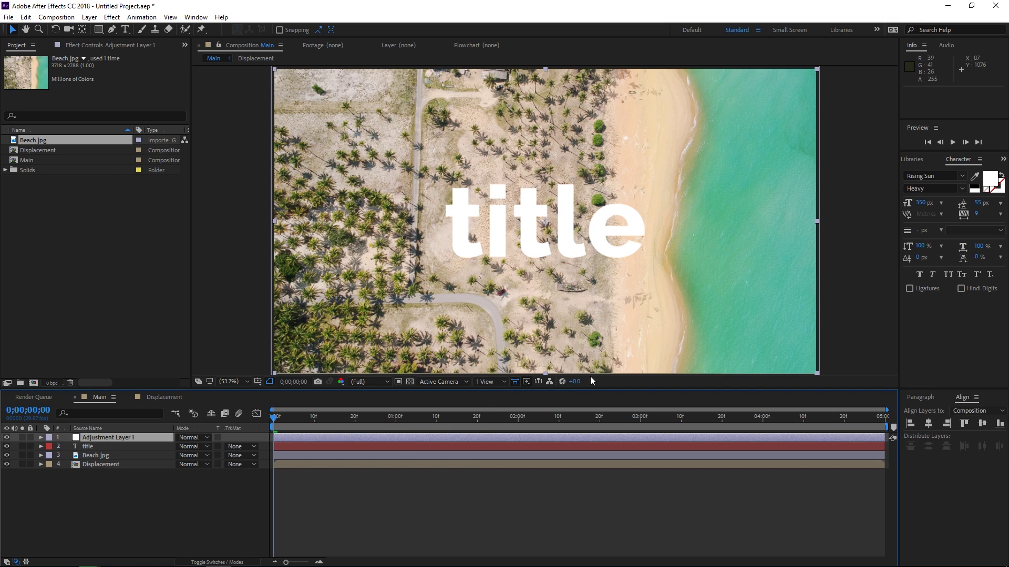
Search the effects for 'disp' and apply Displacement Map to Adjustment Layer 1.
click(1003, 159)
click(986, 176)
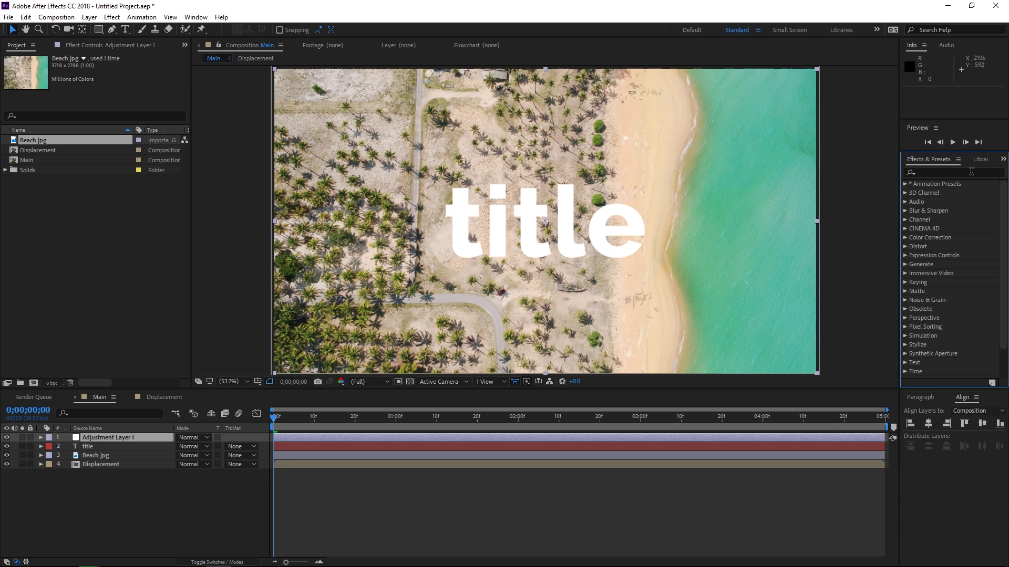
click(952, 172)
text(d)
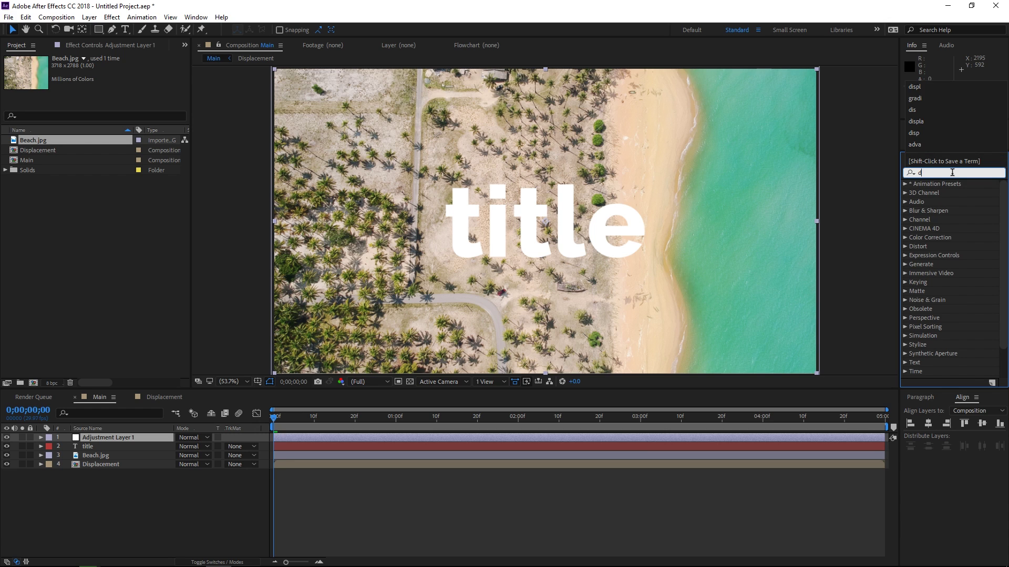
text(isp)
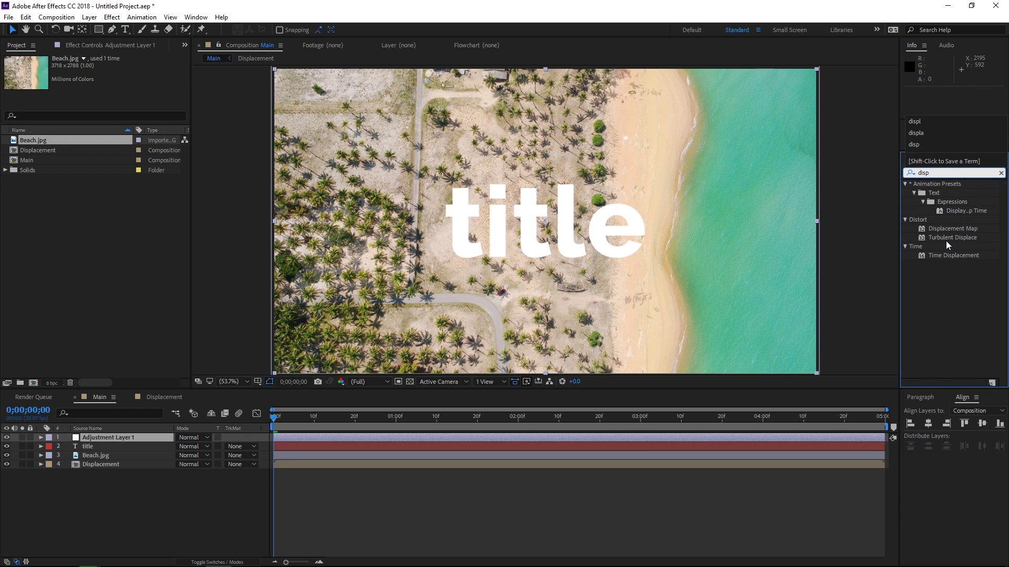
drag(955, 228, 79, 438)
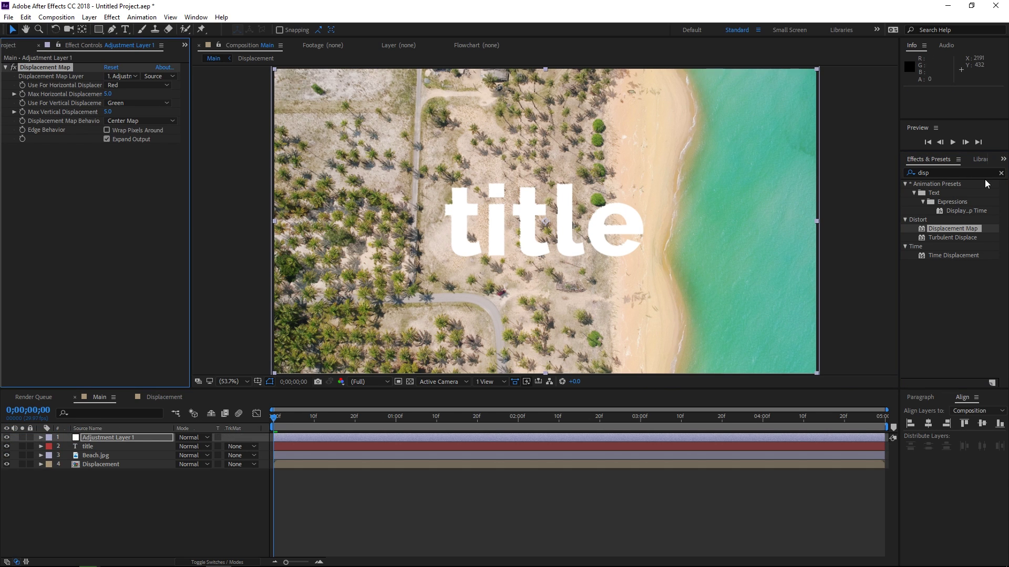
Set the Displacement Map Layer to the Displacement comp.
click(1001, 173)
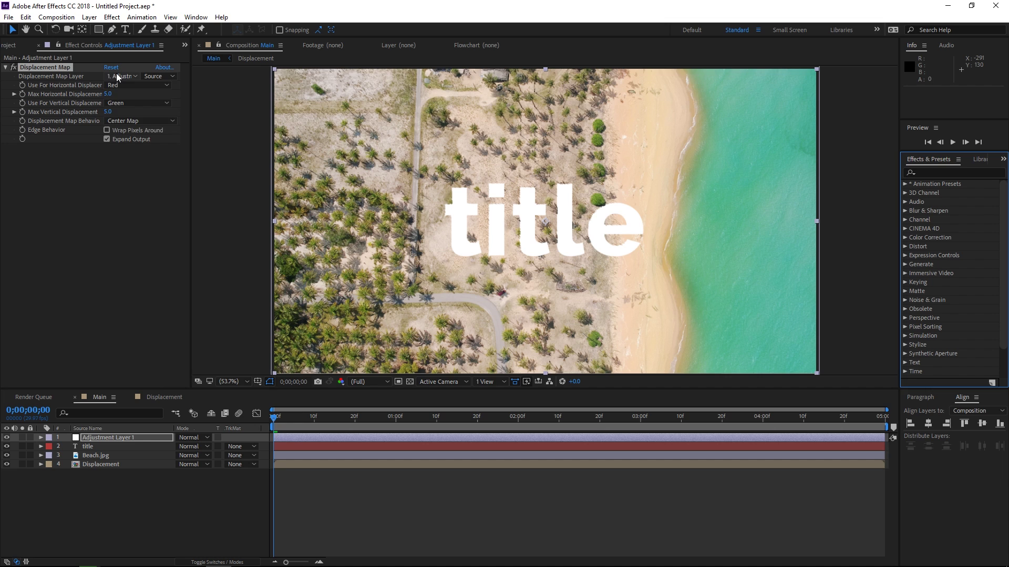
click(117, 77)
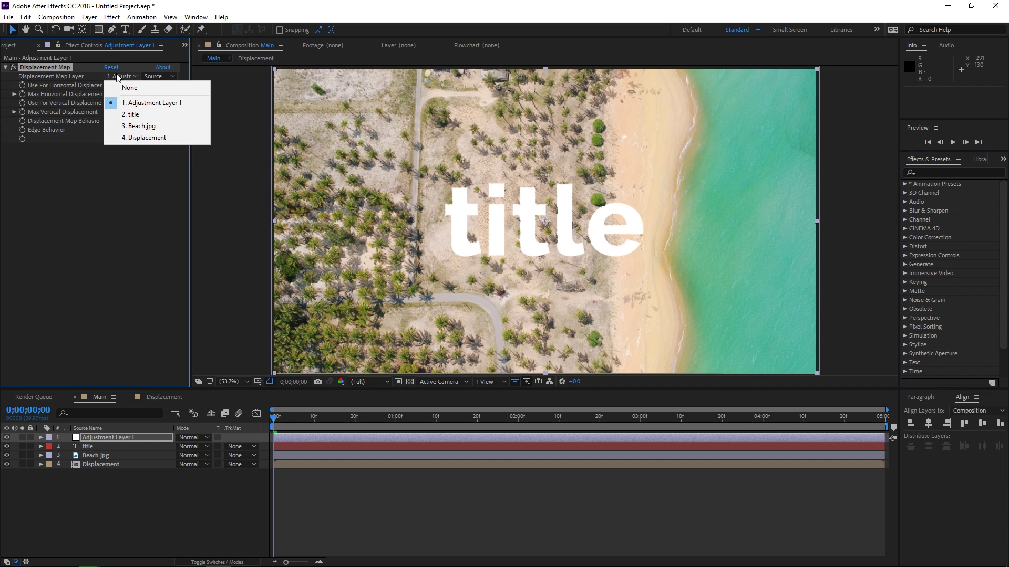
click(122, 138)
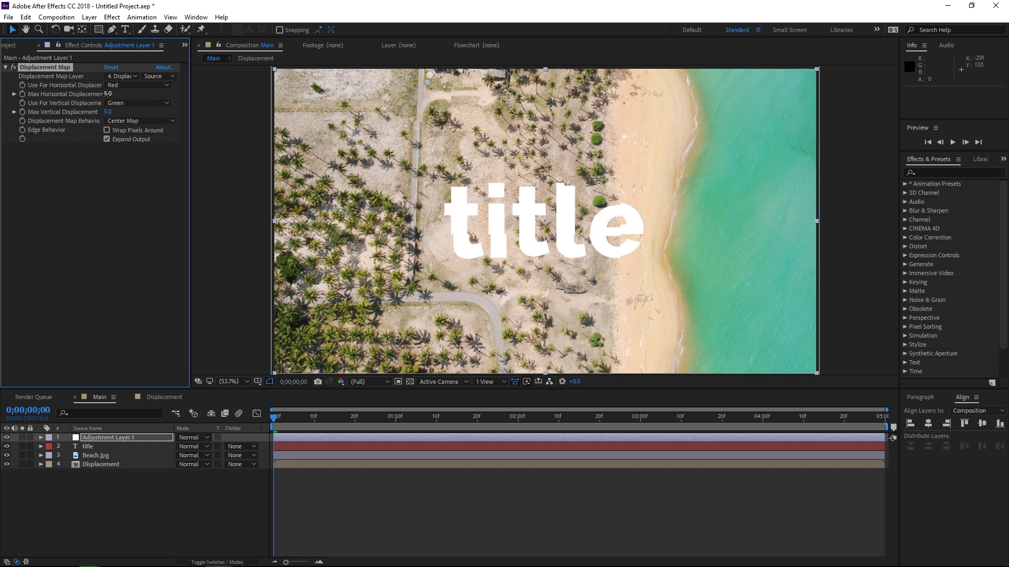
Set Max Horizontal Displacement to 200 and Max Vertical to 100, then view the Displacement comp.
click(108, 95)
text(200)
key(Return)
text(100)
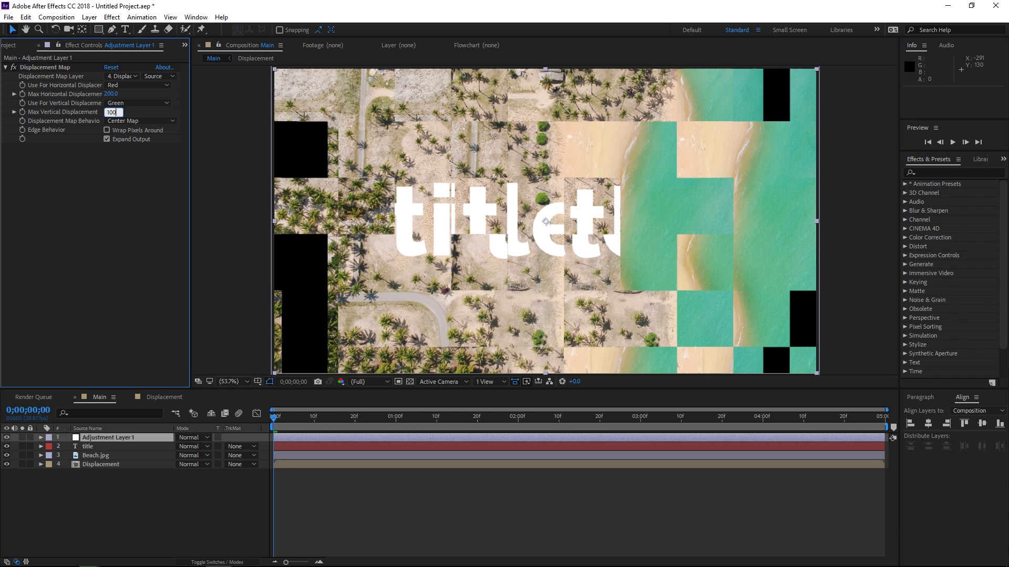
key(Return)
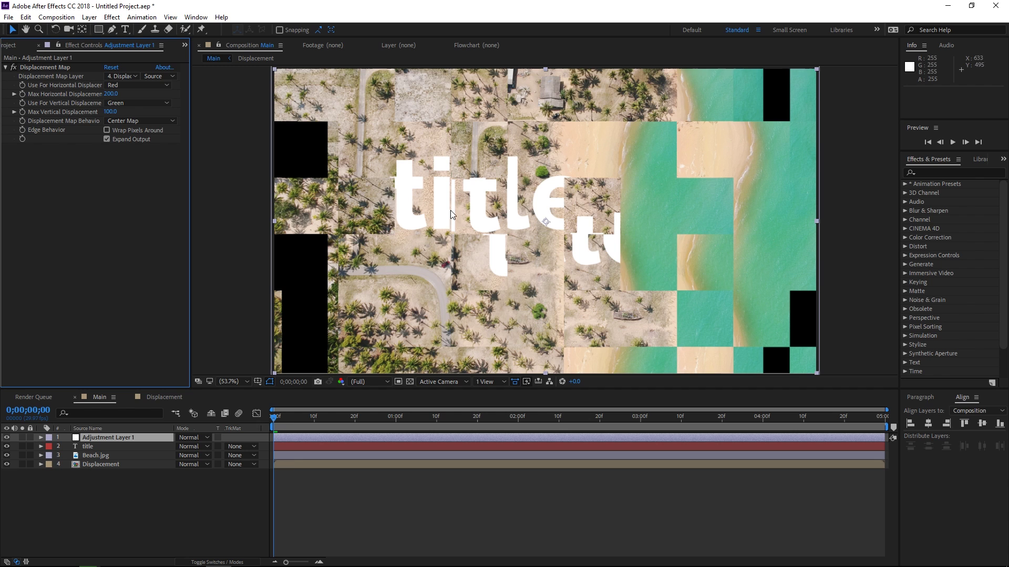
click(160, 398)
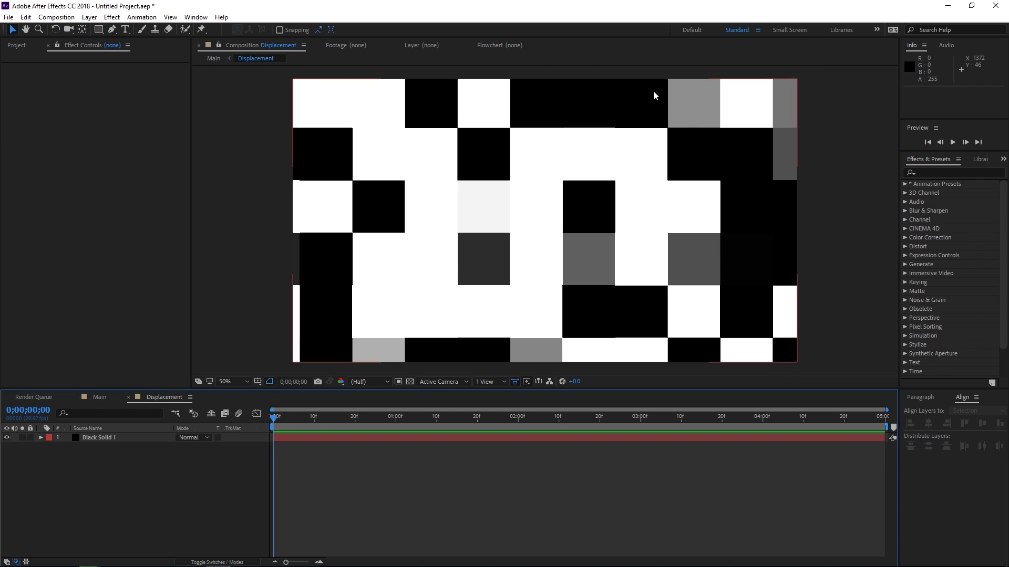
Compare the Displacement comp's block animation with the displaced title in Main, returning near frame 3.
click(99, 397)
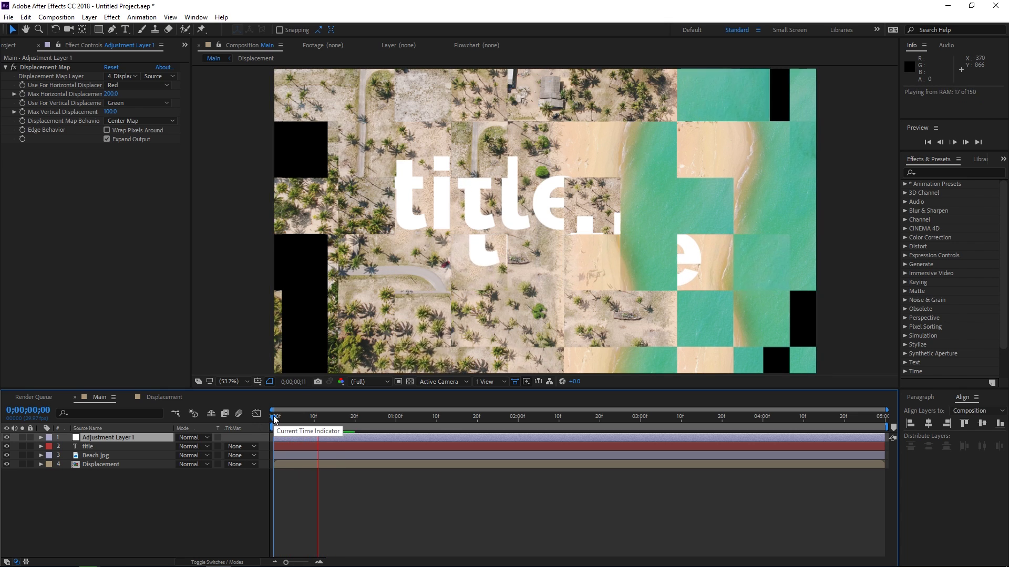
key(space)
click(168, 397)
key(space)
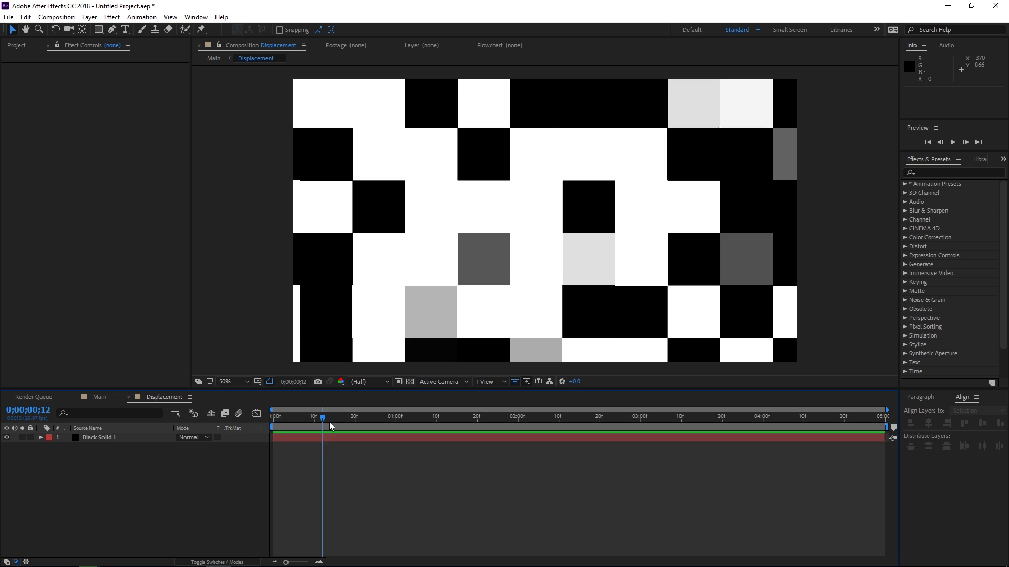
click(97, 397)
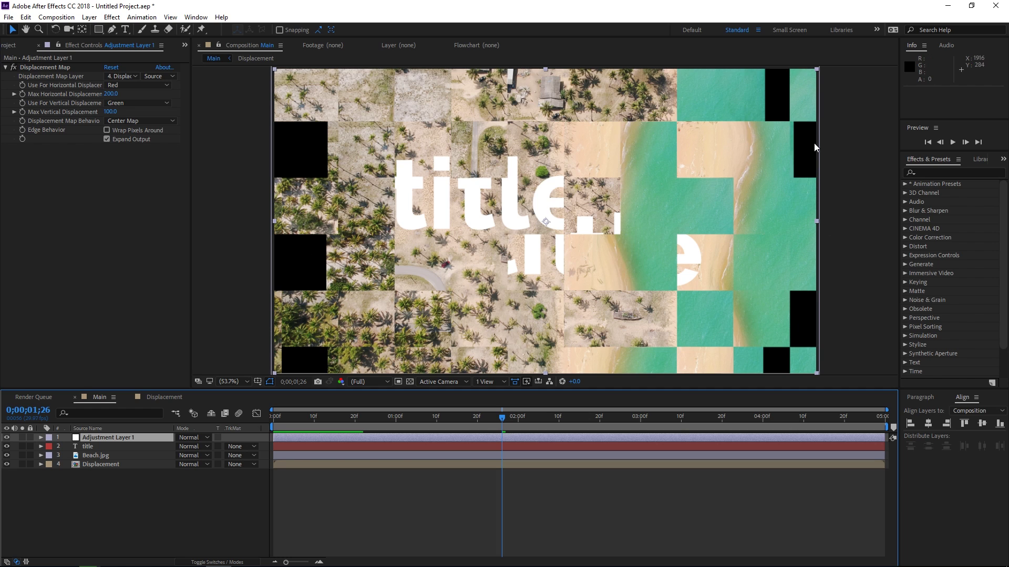
click(287, 421)
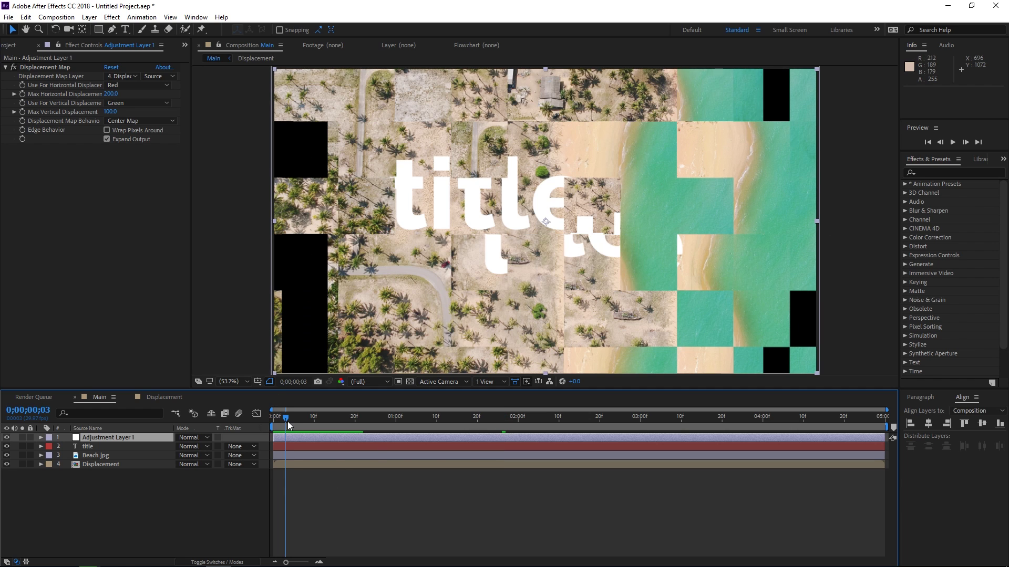
Find the CC RepeTile effect and apply it to the Beach.jpg layer.
click(944, 174)
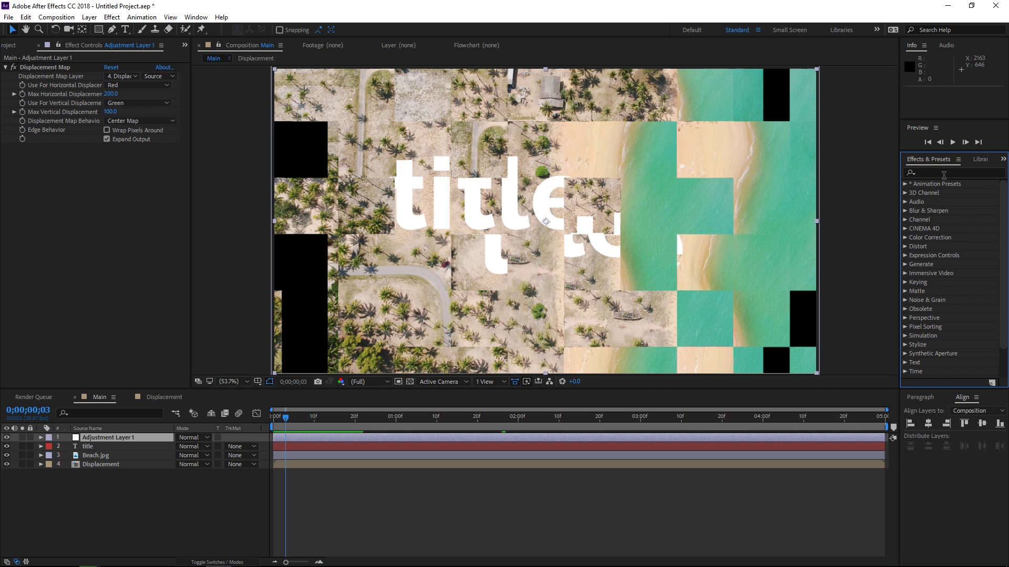
click(938, 171)
text(repe)
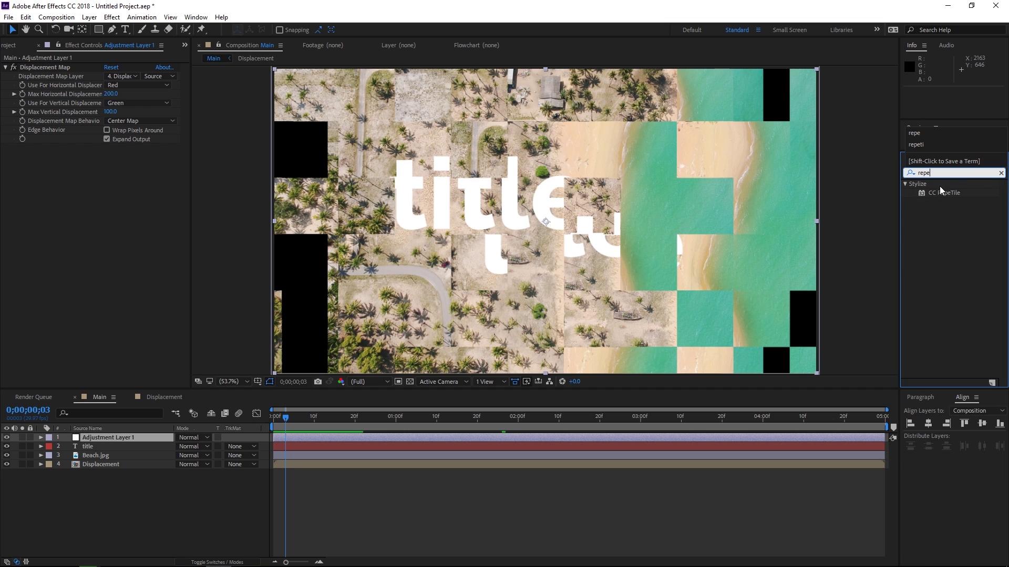
click(940, 193)
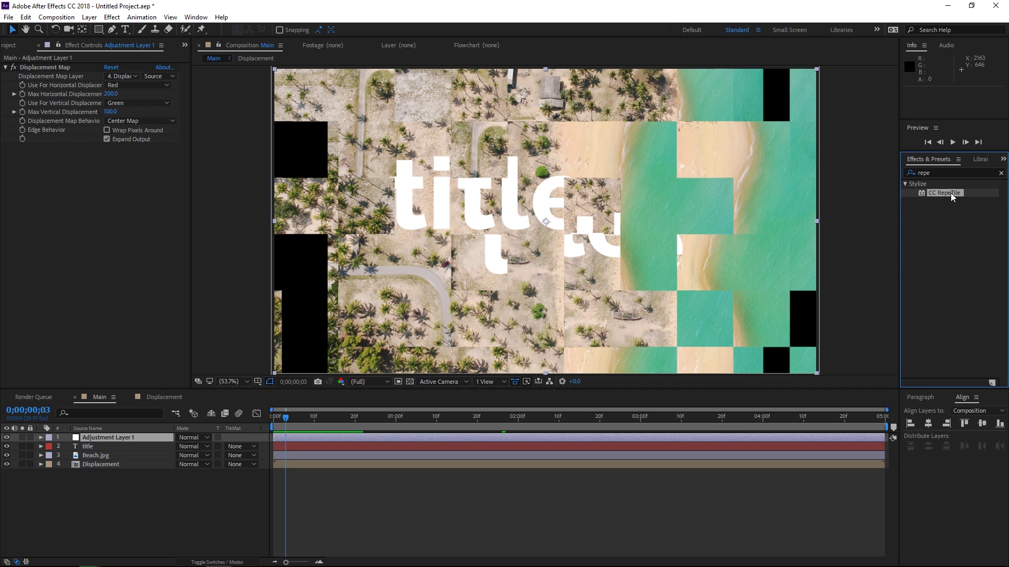
drag(951, 193, 103, 456)
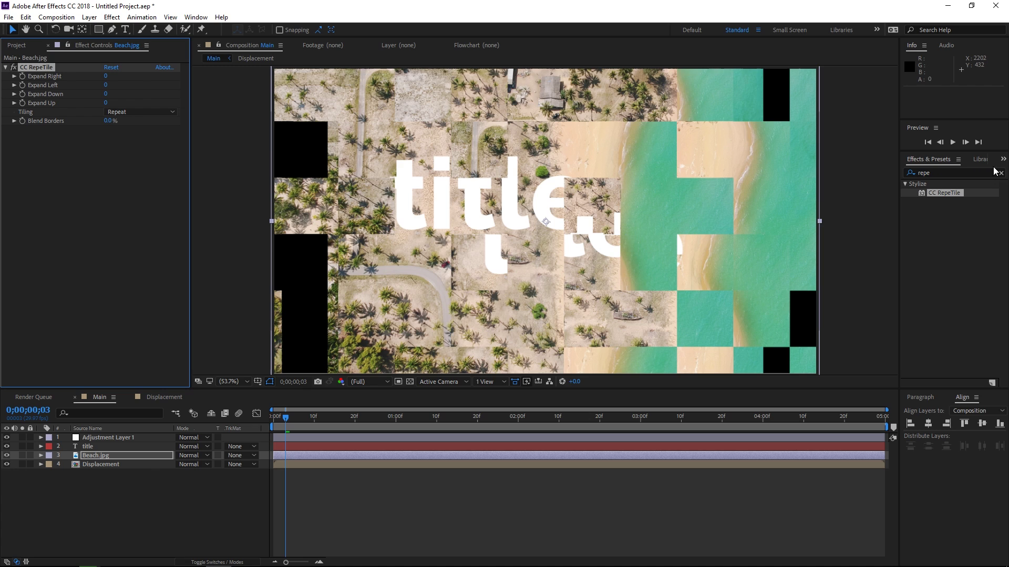
click(1002, 174)
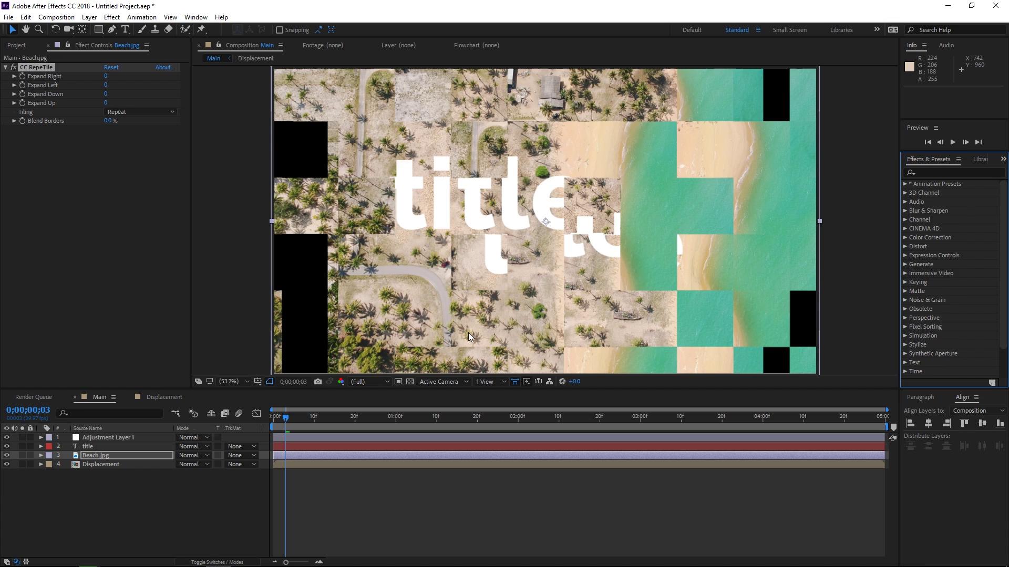
Set CC RepeTile tiling to Unfold with Expand Left 398 and Expand Right 457.
click(122, 112)
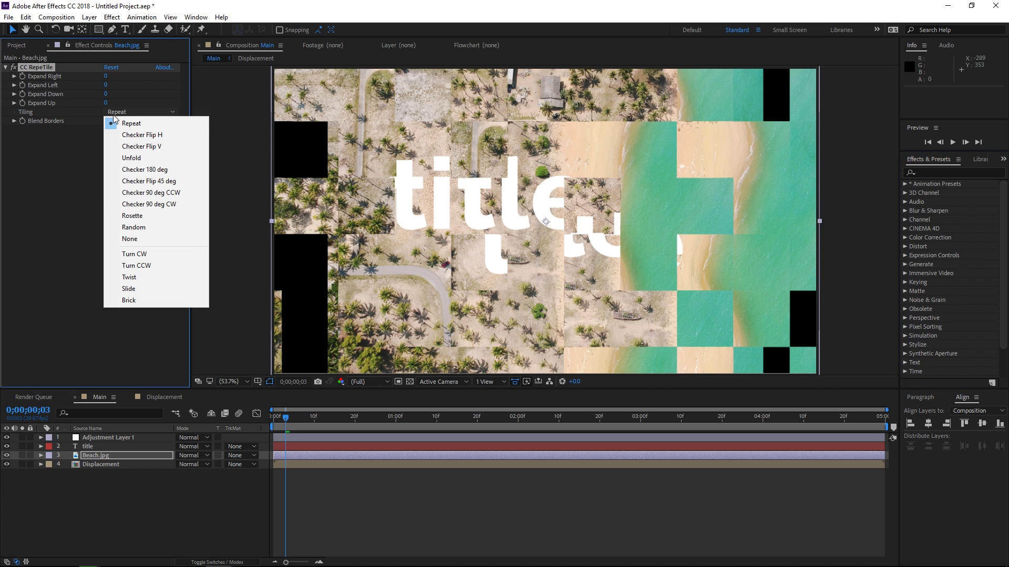
click(141, 158)
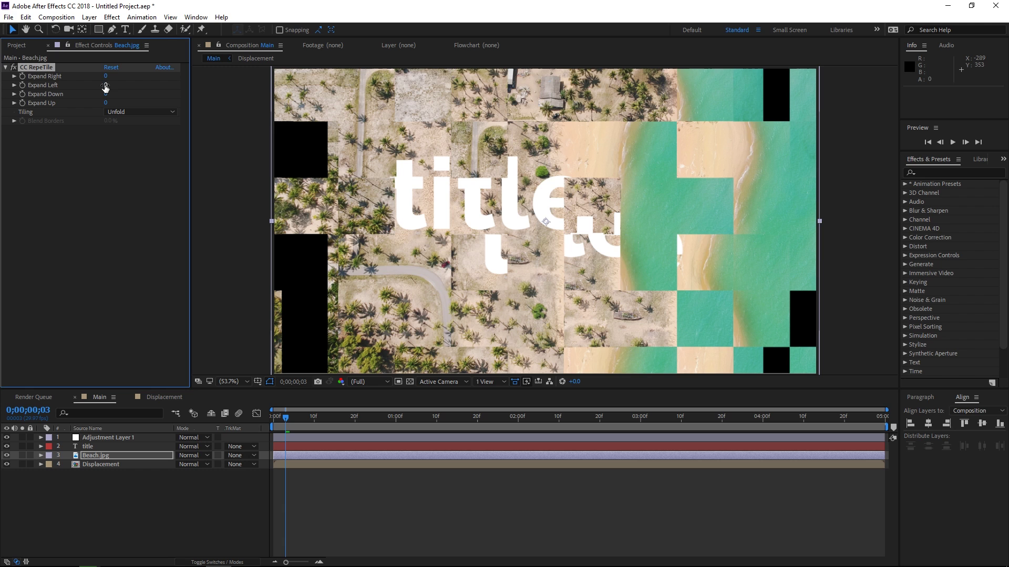
drag(106, 85, 309, 84)
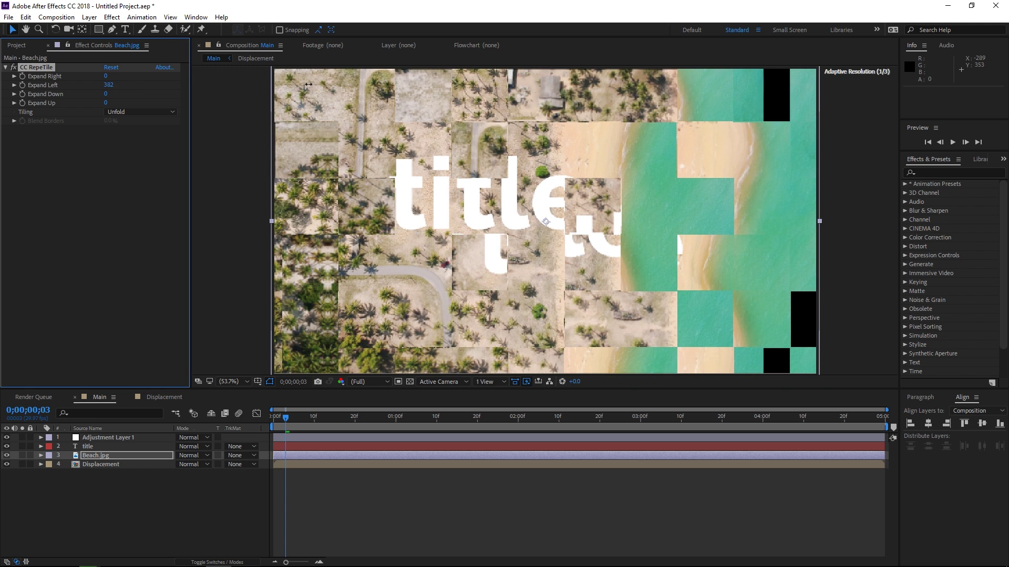
drag(106, 76, 320, 89)
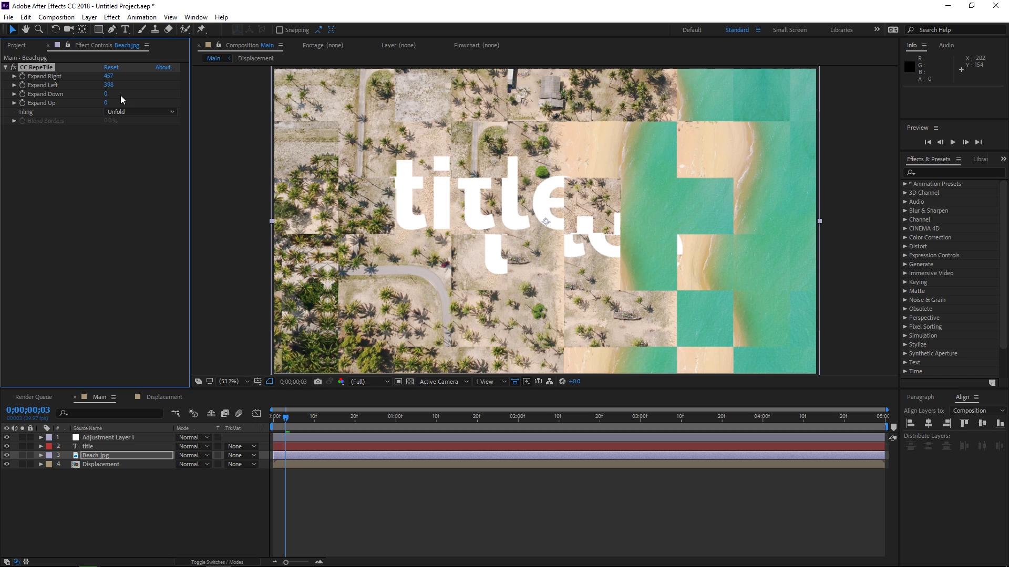
key(comma)
key(comma)
key(comma)
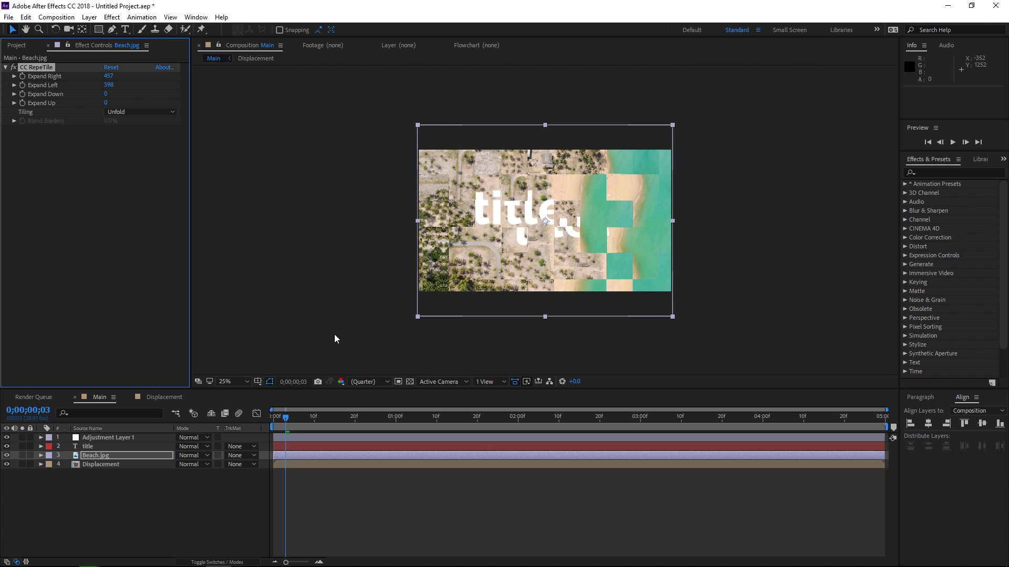
click(229, 382)
click(267, 193)
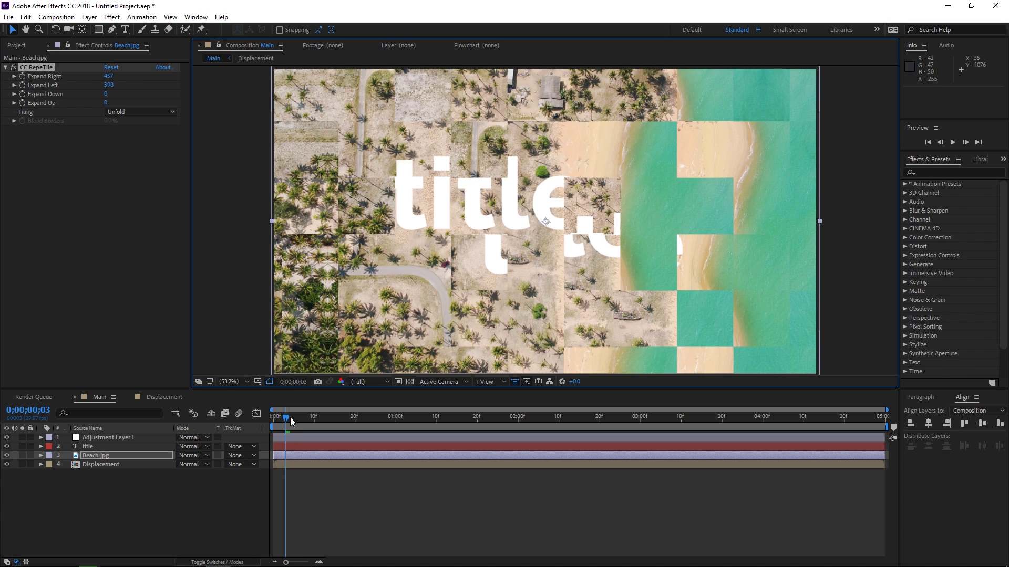
Keyframe Adjustment Layer 1's Max Vertical (100) and Max Horizontal (200) Displacement and reveal them.
click(125, 437)
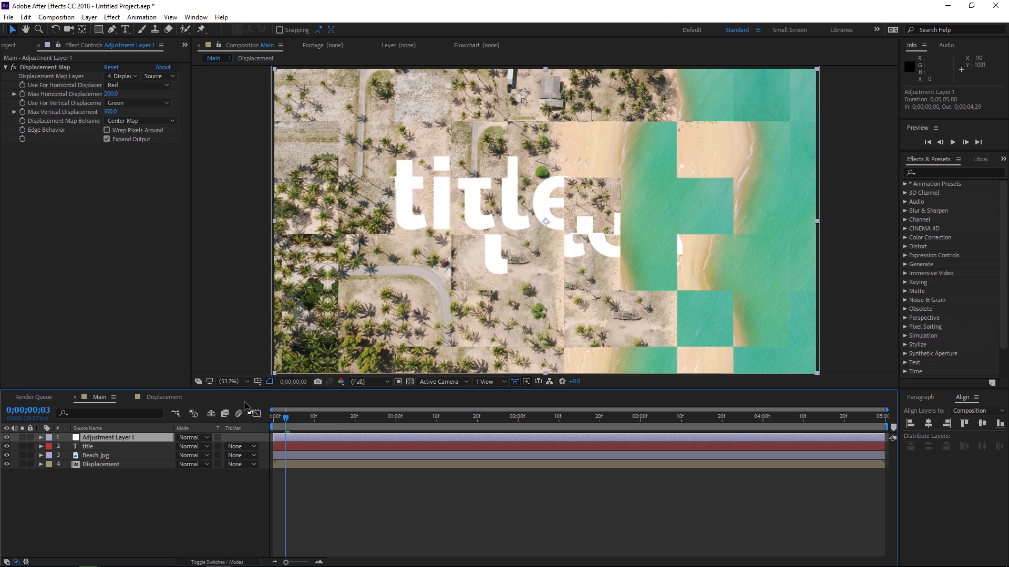
click(21, 112)
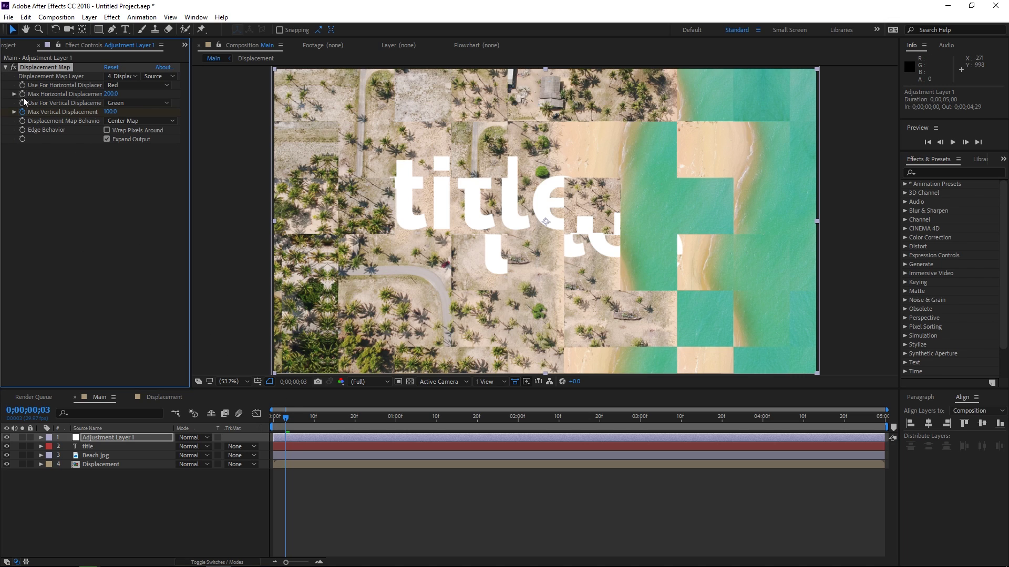
click(22, 95)
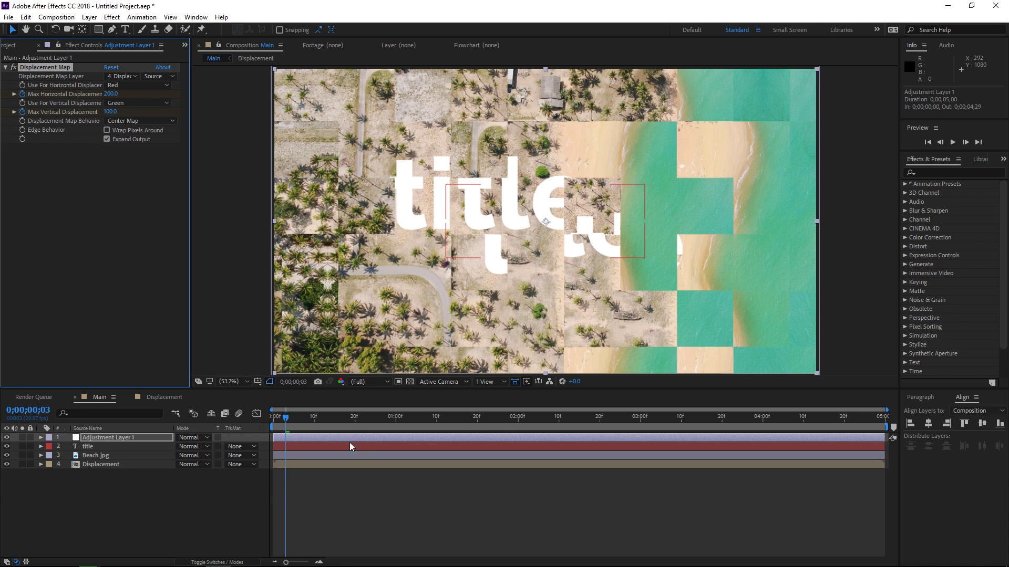
key(u)
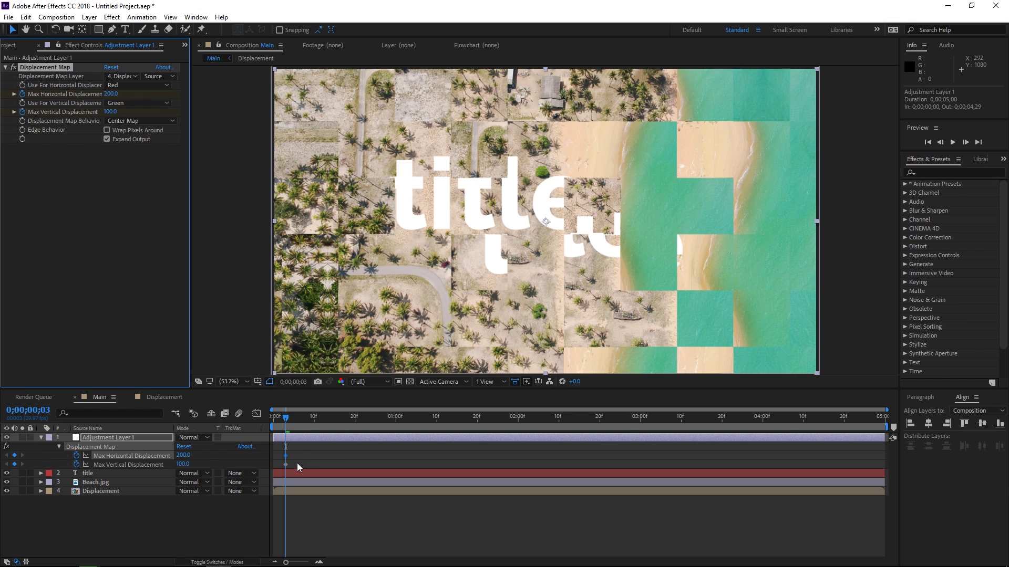
click(130, 465)
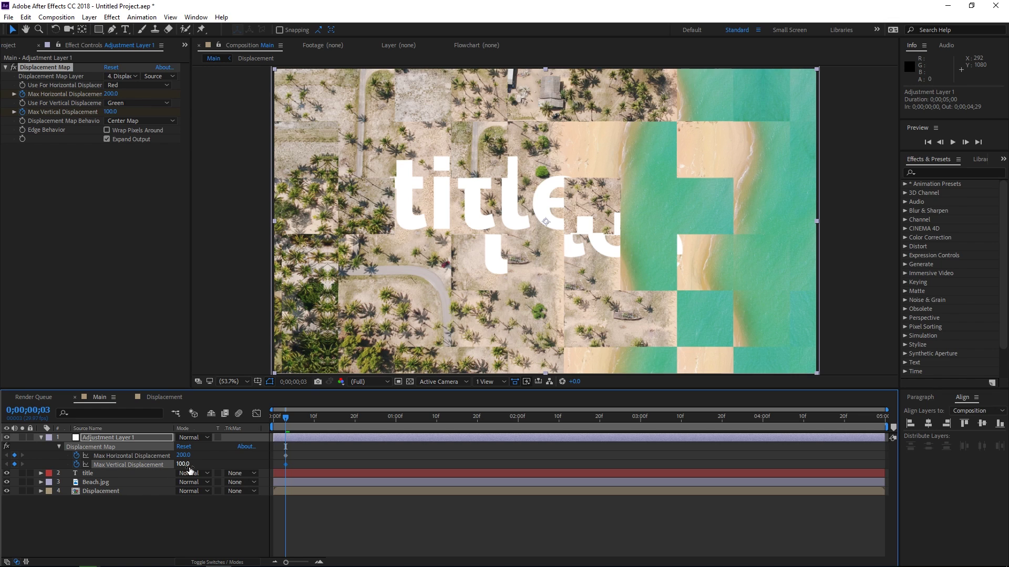
key(Return)
click(133, 456)
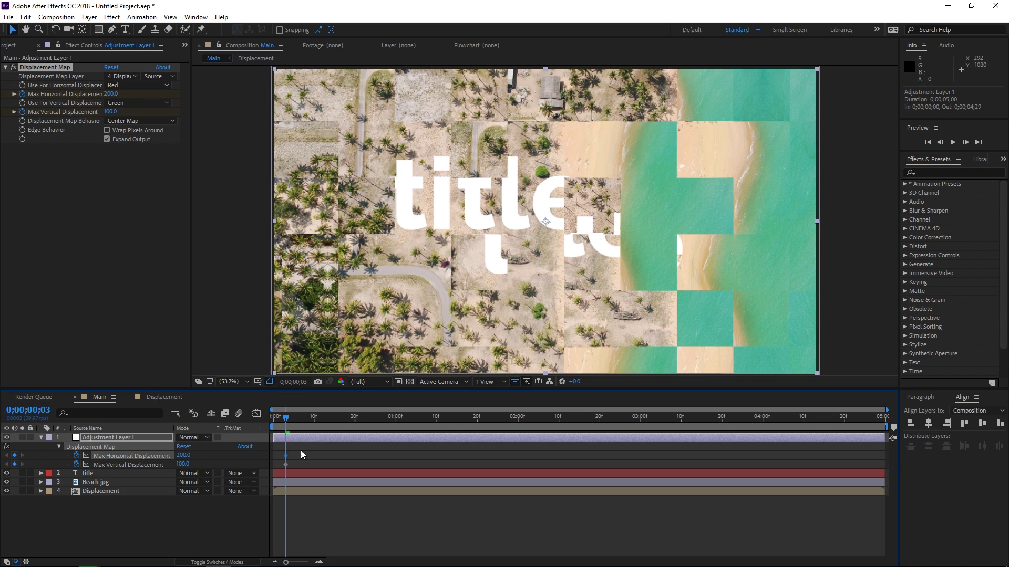
Move the 100 vertical keyframe to frame 10 and set vertical displacement 50 at frame 25.
click(313, 419)
drag(286, 465, 312, 474)
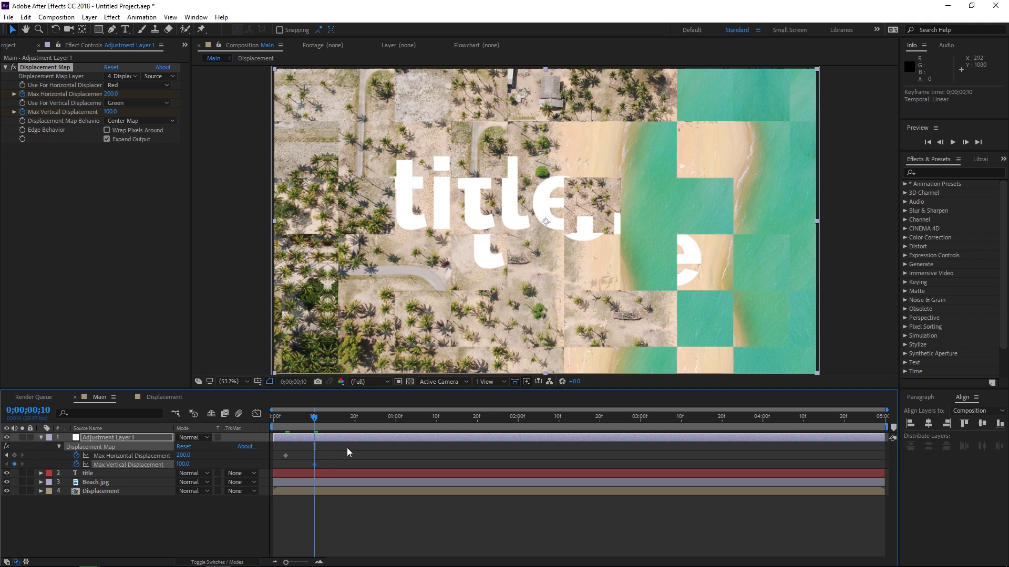
drag(353, 420, 376, 418)
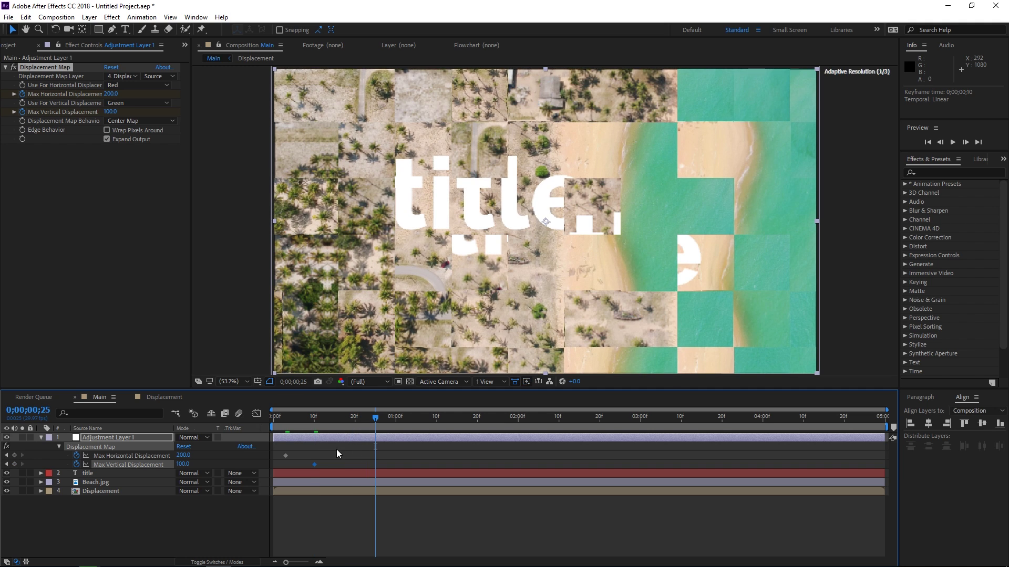
click(180, 466)
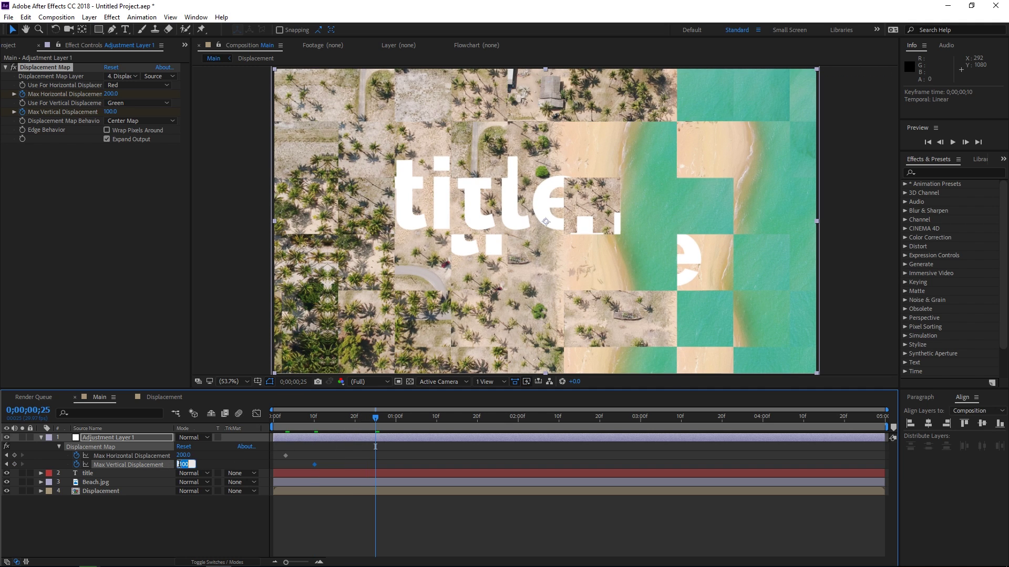
text(50)
key(Return)
Hold vertical displacement at 50 near one second, then drop it to 0 around two seconds.
drag(373, 417, 478, 430)
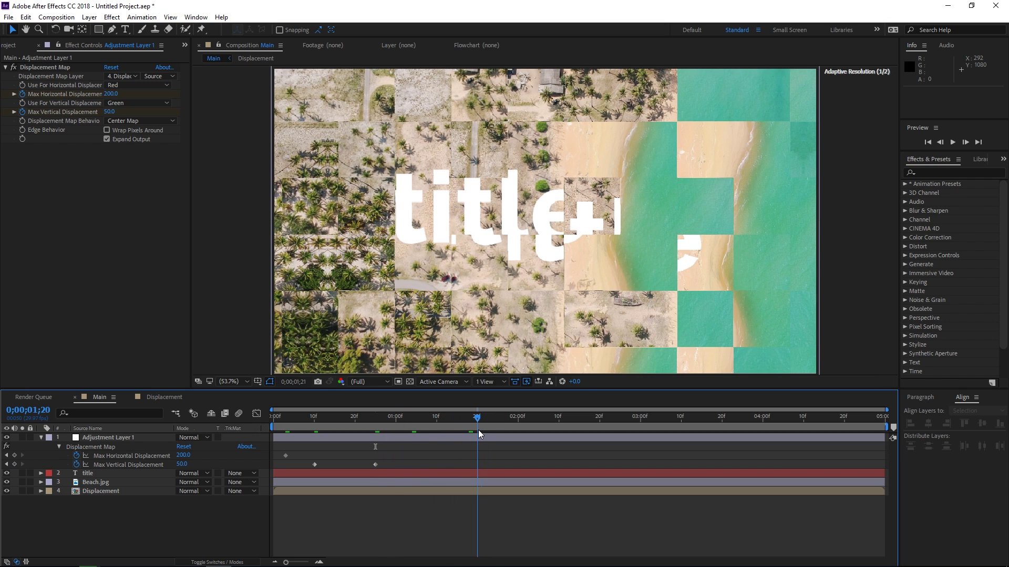
click(14, 464)
drag(514, 417, 538, 417)
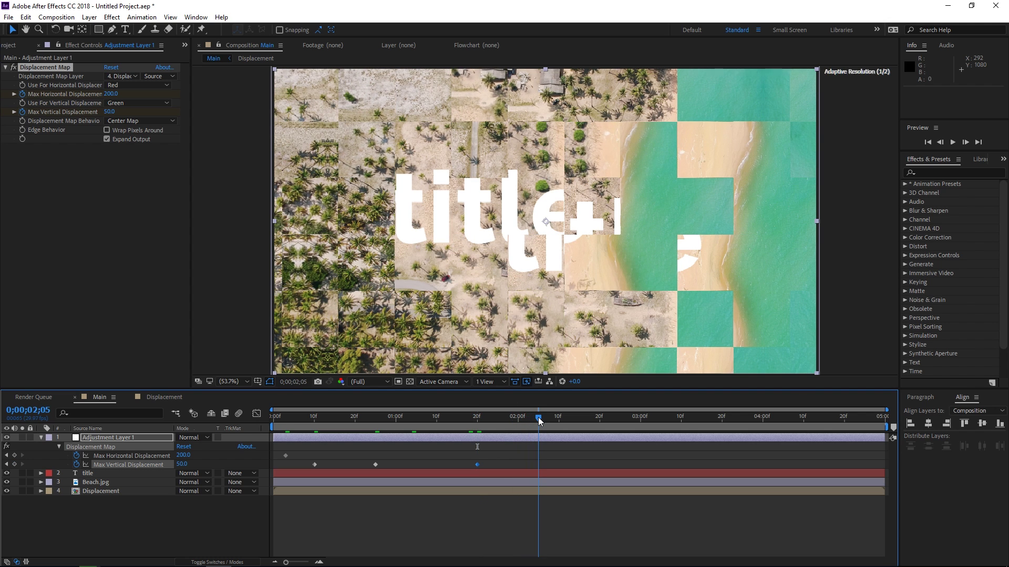
click(182, 464)
text(0)
key(Return)
drag(309, 417, 571, 435)
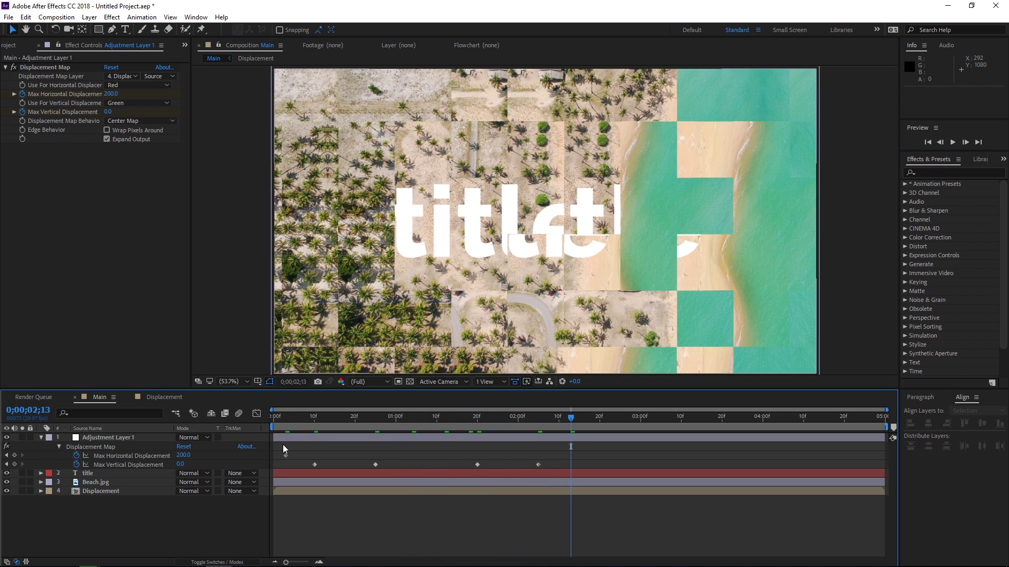
Move the horizontal keyframe to frame 29 and set Max Horizontal Displacement to 100 at 1;18.
drag(284, 457, 392, 456)
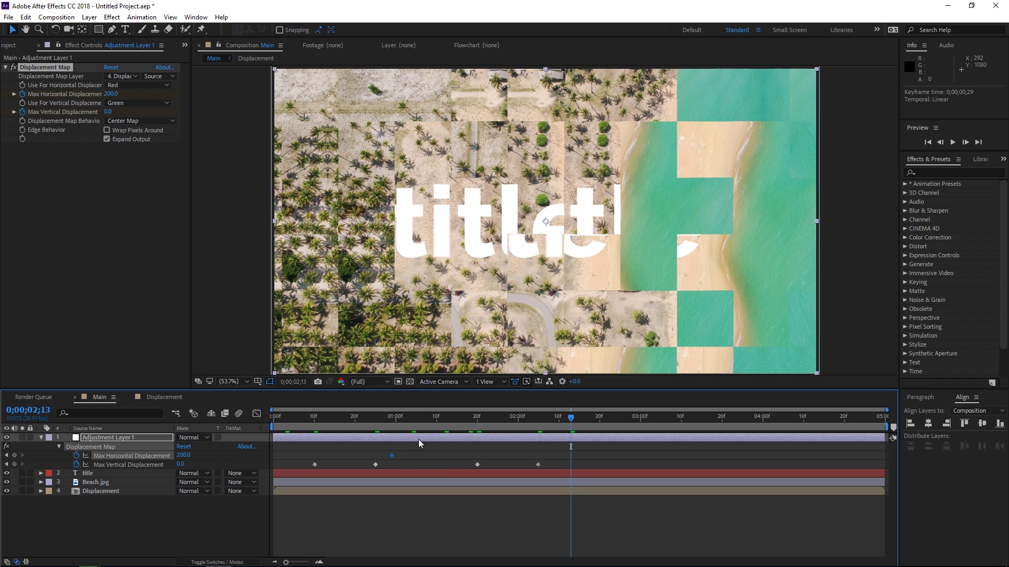
click(467, 421)
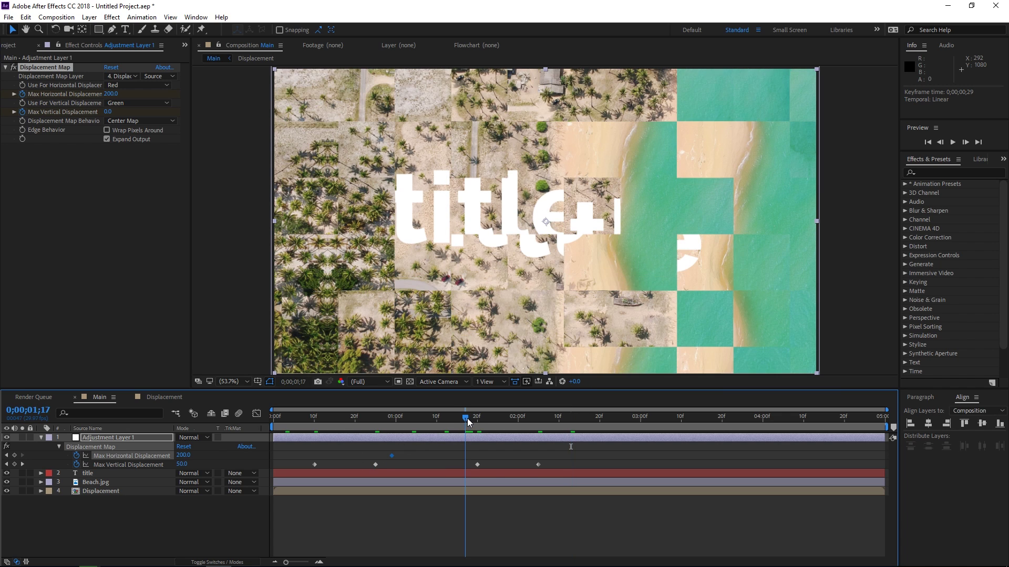
click(185, 456)
text(12)
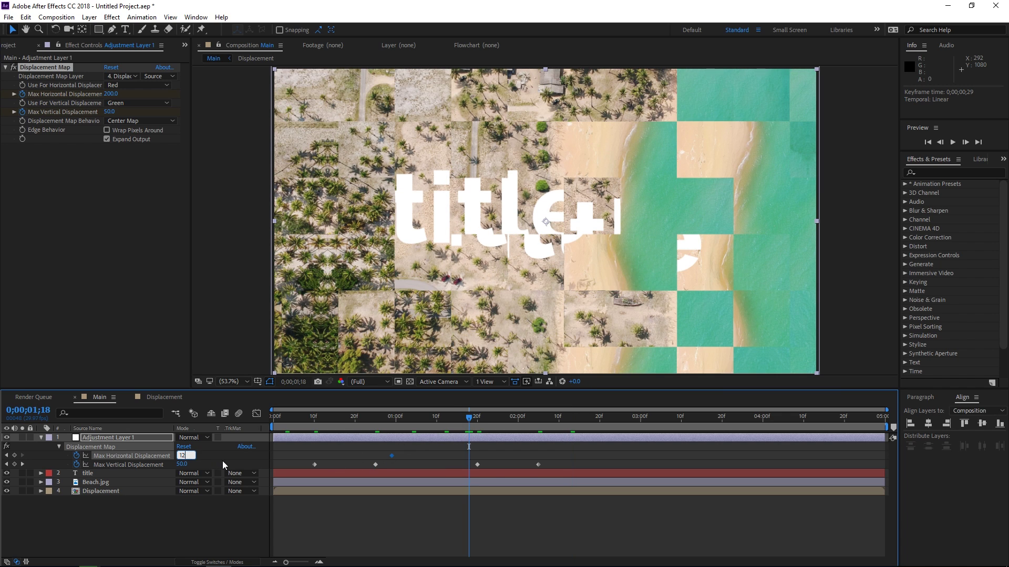
key(BackSpace)
text(00)
click(355, 450)
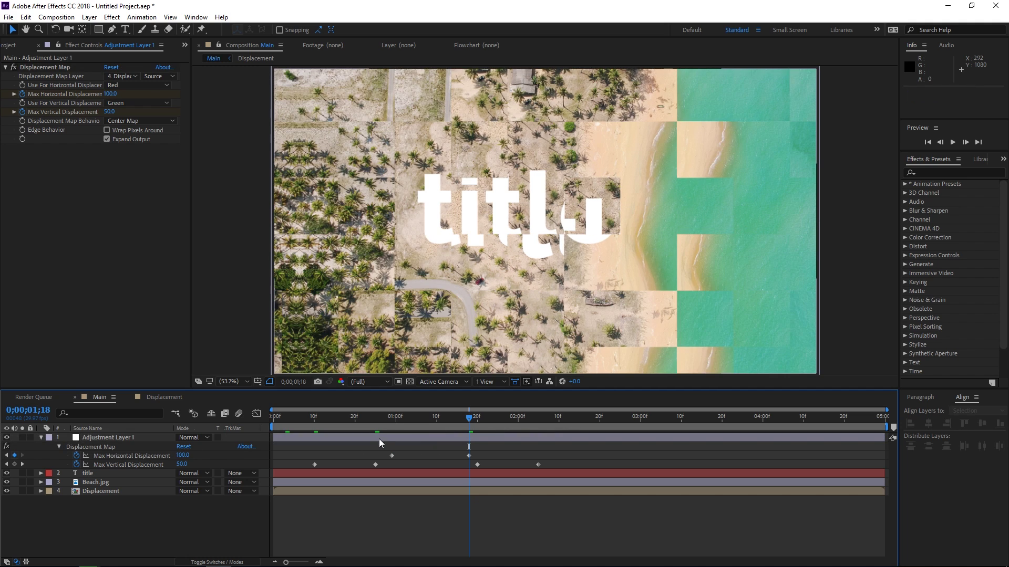
Hold horizontal displacement at 100 with a keyframe at 2;10, then set it to 0 at 3;10.
drag(478, 465, 487, 465)
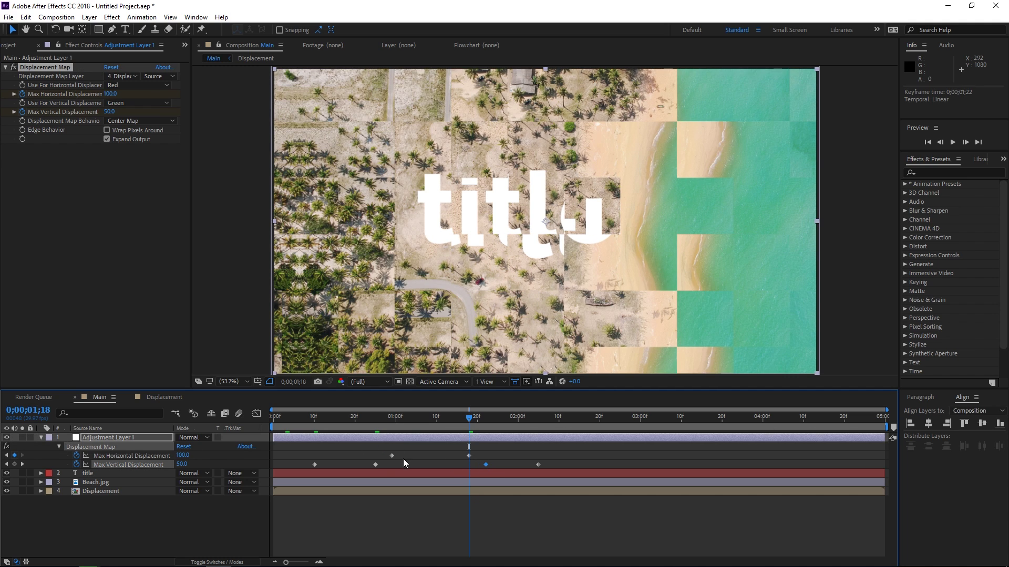
drag(357, 418, 560, 446)
click(22, 456)
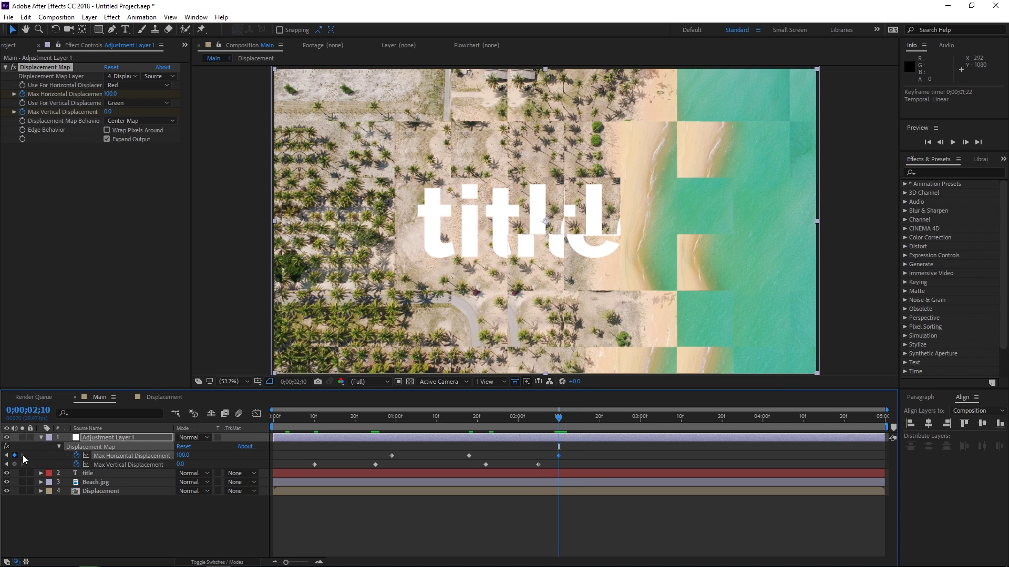
drag(562, 417, 681, 424)
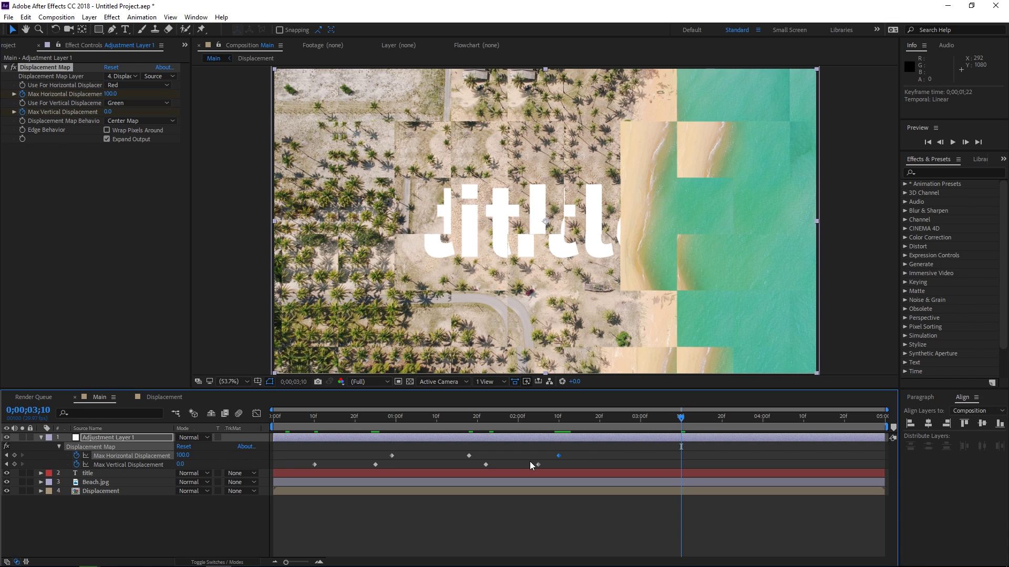
click(15, 455)
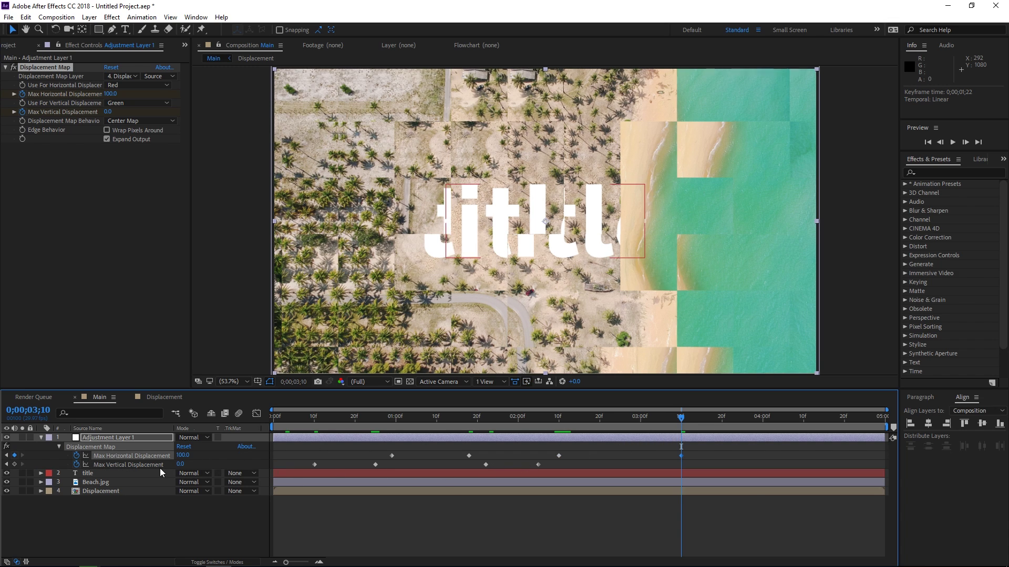
text(0)
click(216, 453)
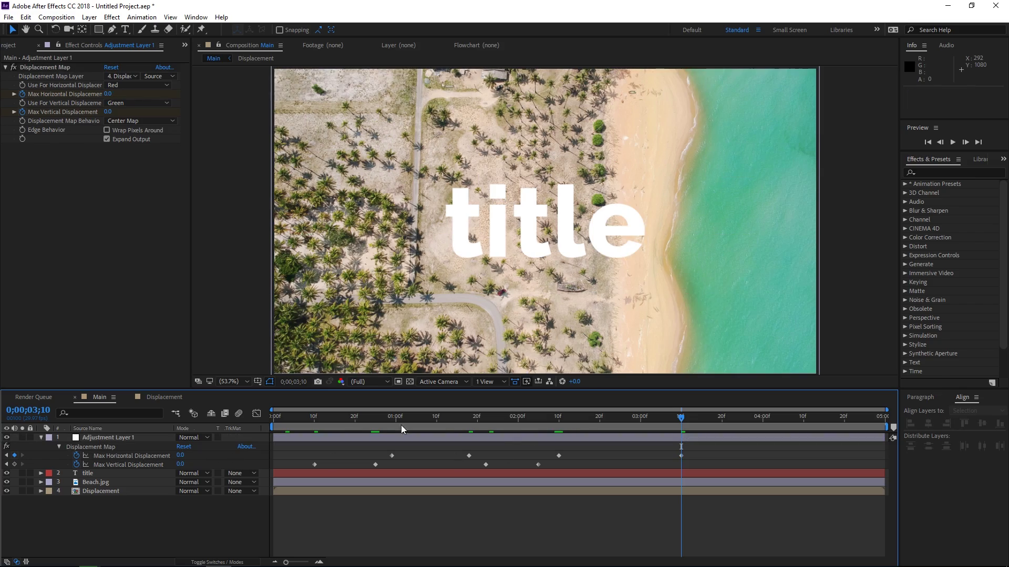
Set the Composition panel preview resolution to Half.
drag(304, 421, 681, 440)
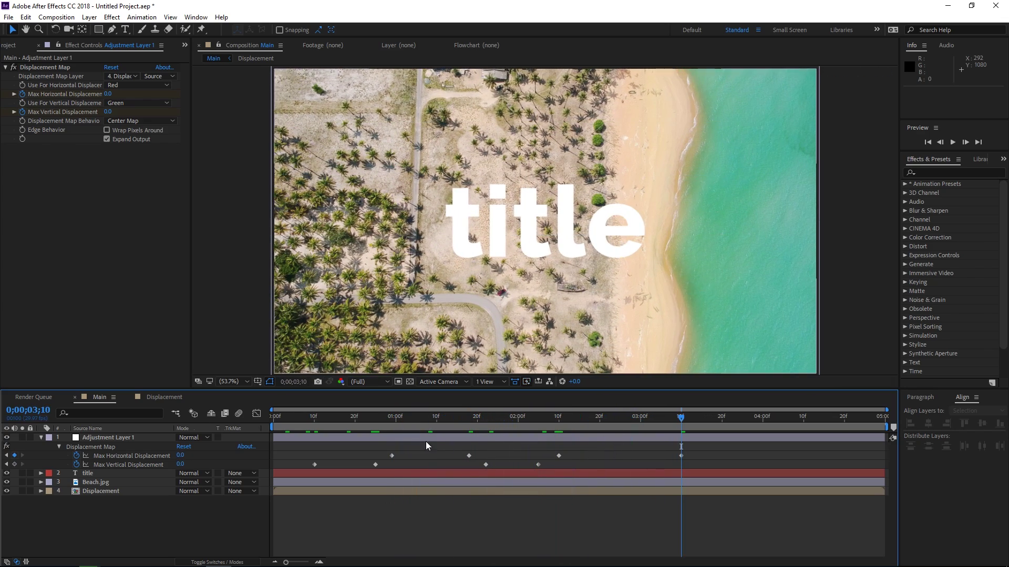
click(306, 418)
click(368, 381)
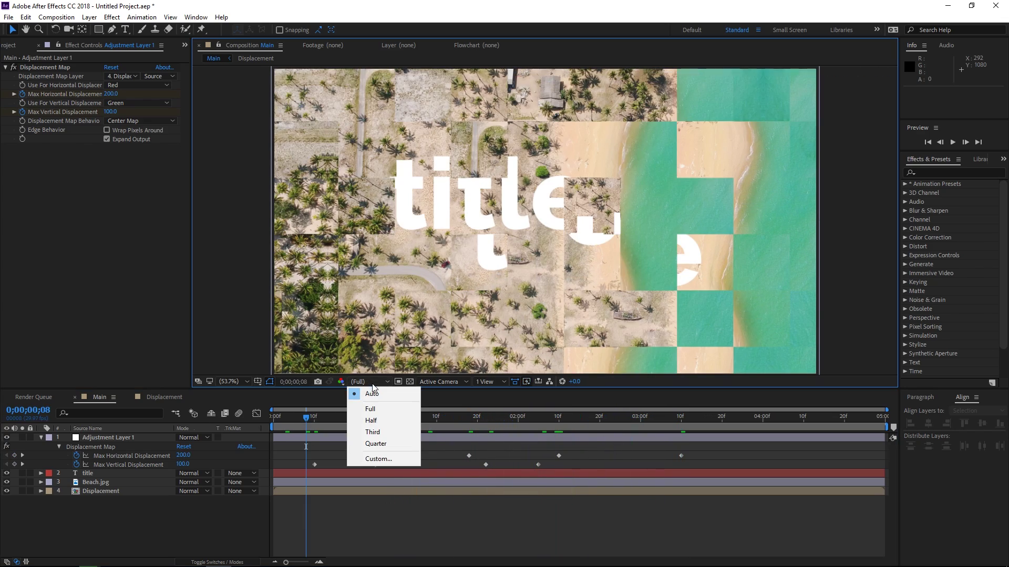
click(376, 421)
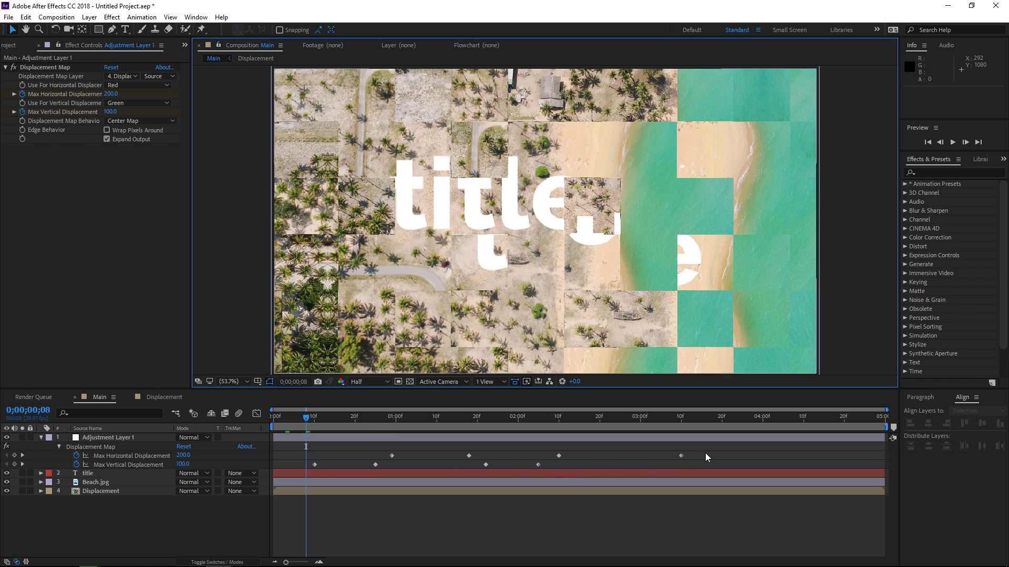
Select all eight Displacement Map keyframes for Easy Ease.
drag(706, 454, 300, 467)
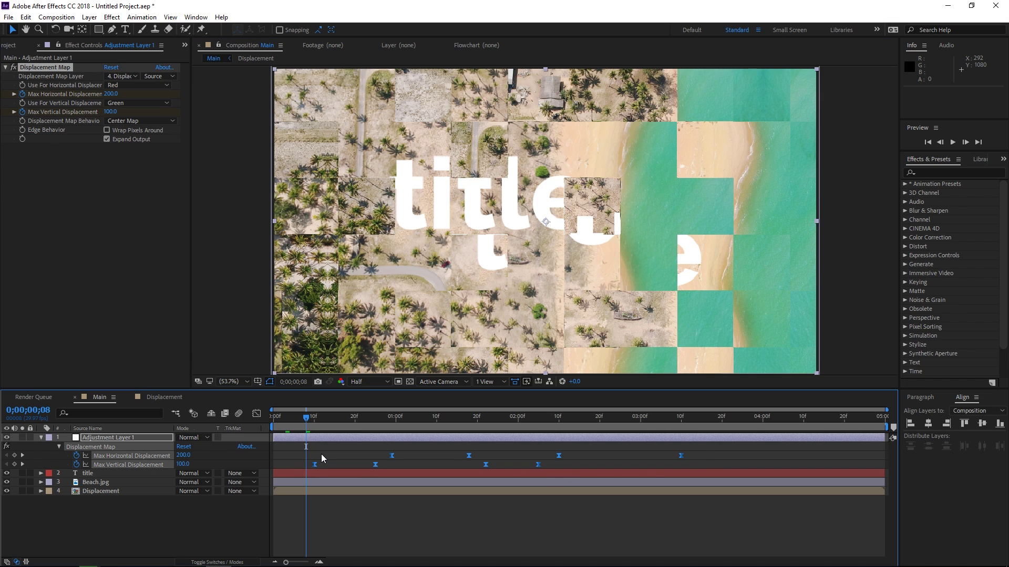
click(320, 454)
drag(307, 419, 358, 416)
drag(706, 450, 307, 470)
Switch to the Graph Editor's speed graph and lengthen the ease on the first yellow curve.
click(256, 414)
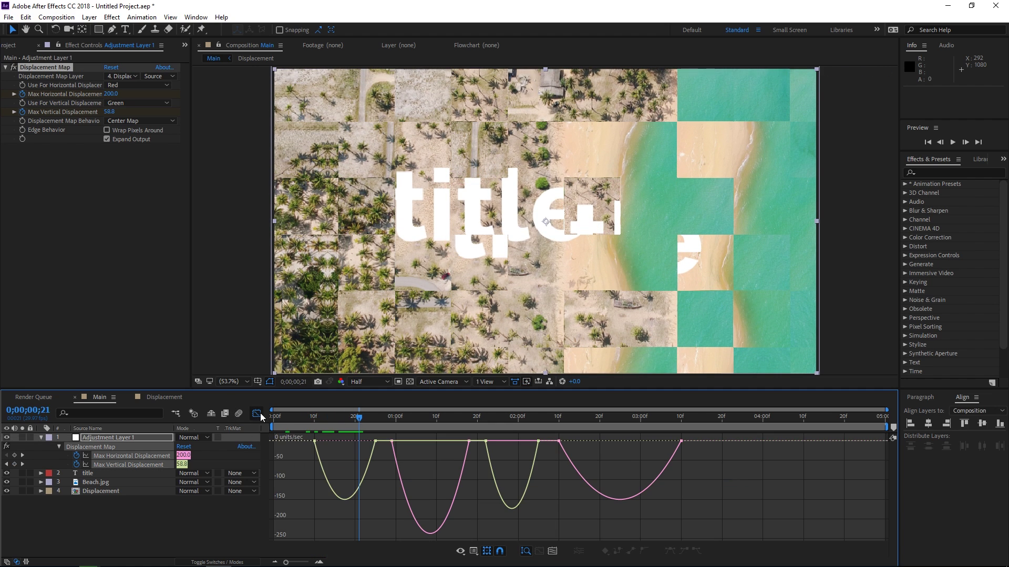
right_click(384, 509)
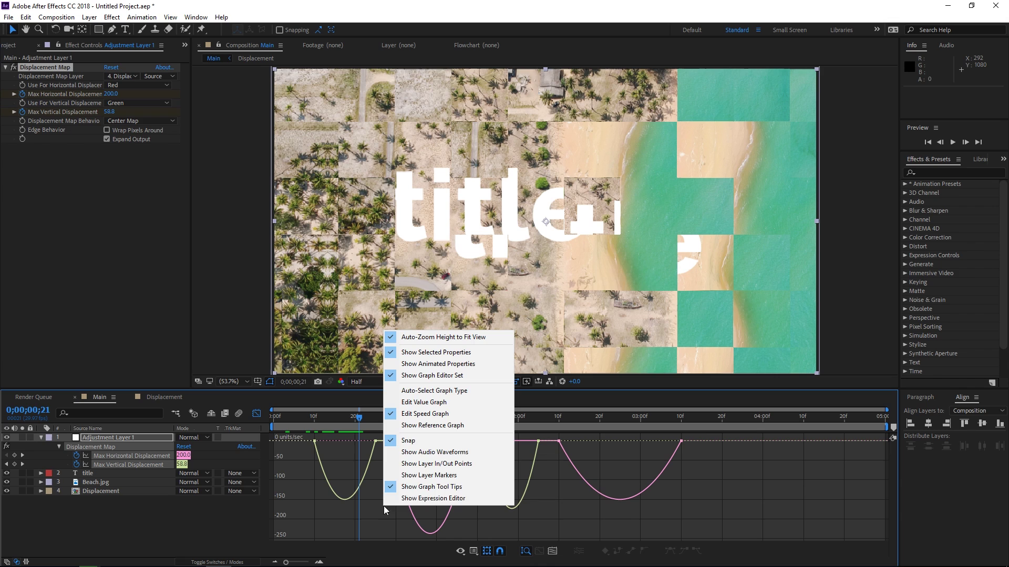
click(407, 414)
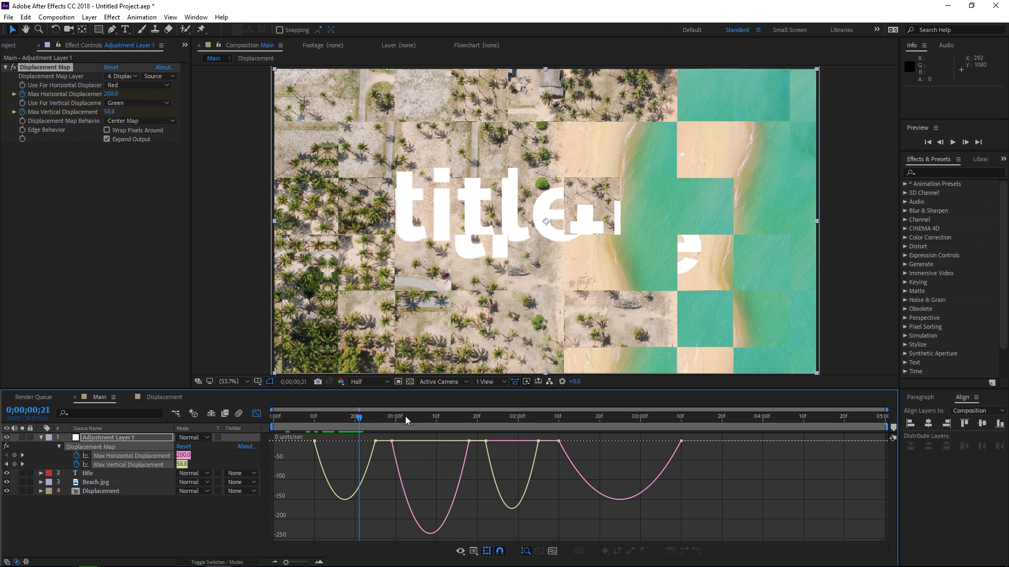
click(366, 465)
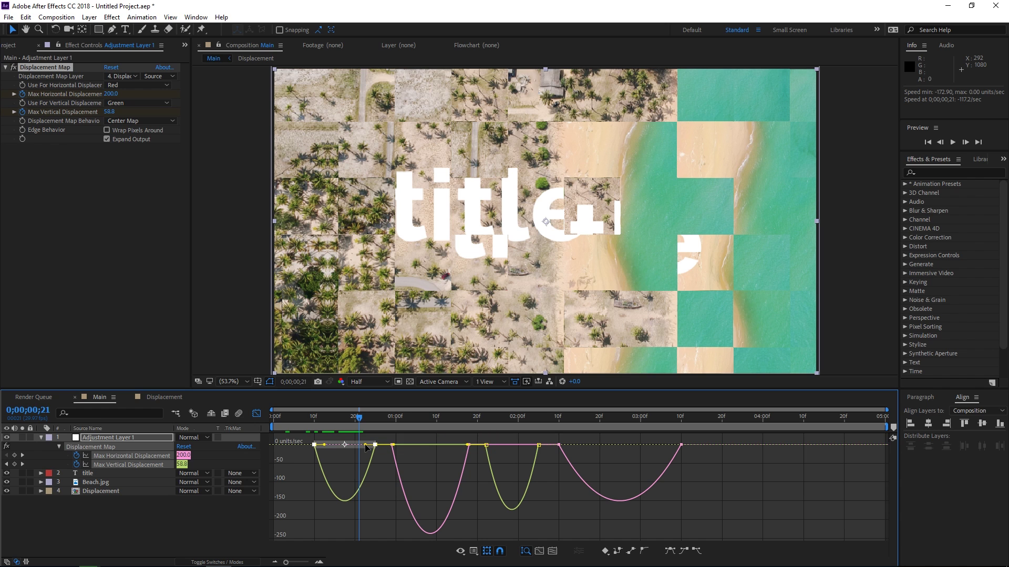
drag(366, 447, 337, 444)
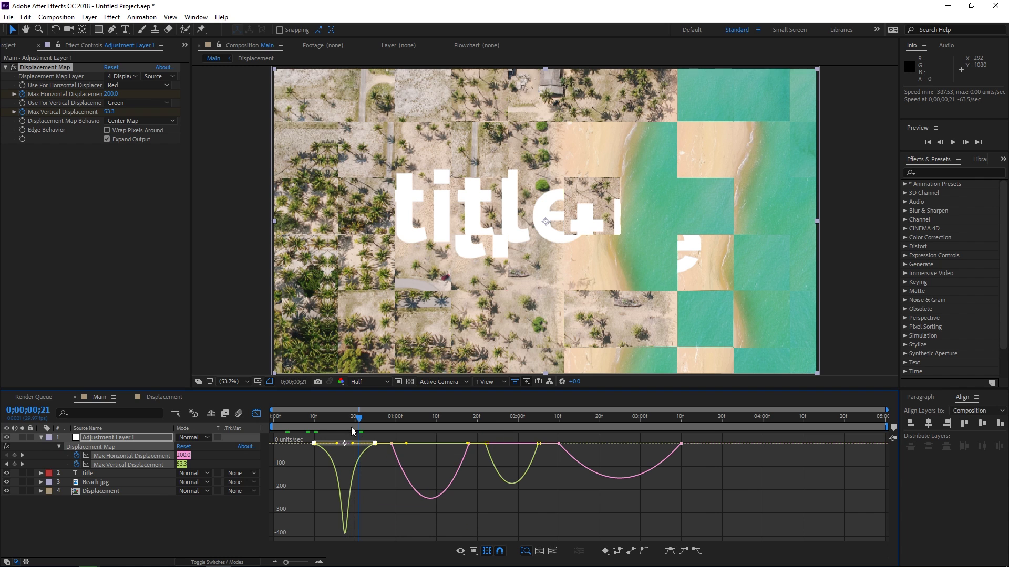
mouse_move(352, 420)
mouse_down()
mouse_move(329, 422)
mouse_move(347, 421)
mouse_up()
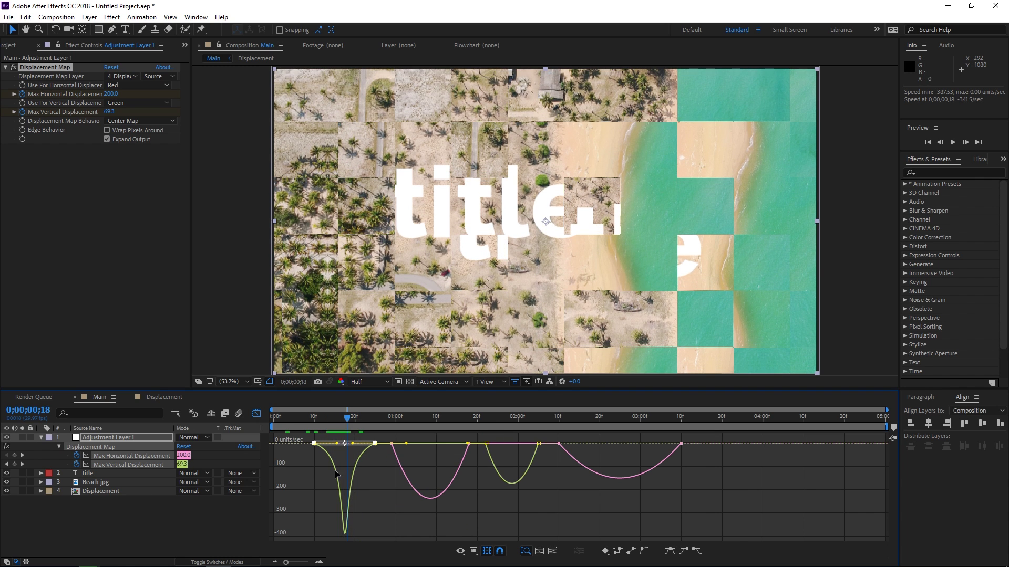
Lengthen ease influences on the first pink, second yellow and last pink speed curves into sharp spikes.
click(314, 443)
click(405, 445)
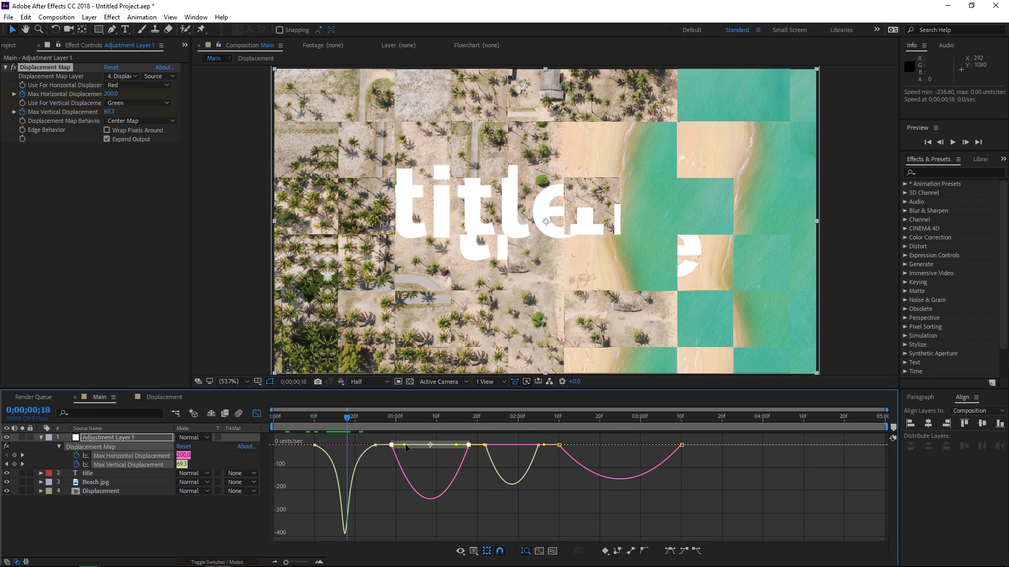
mouse_move(407, 446)
mouse_down()
mouse_move(465, 445)
mouse_move(406, 445)
mouse_up()
click(493, 448)
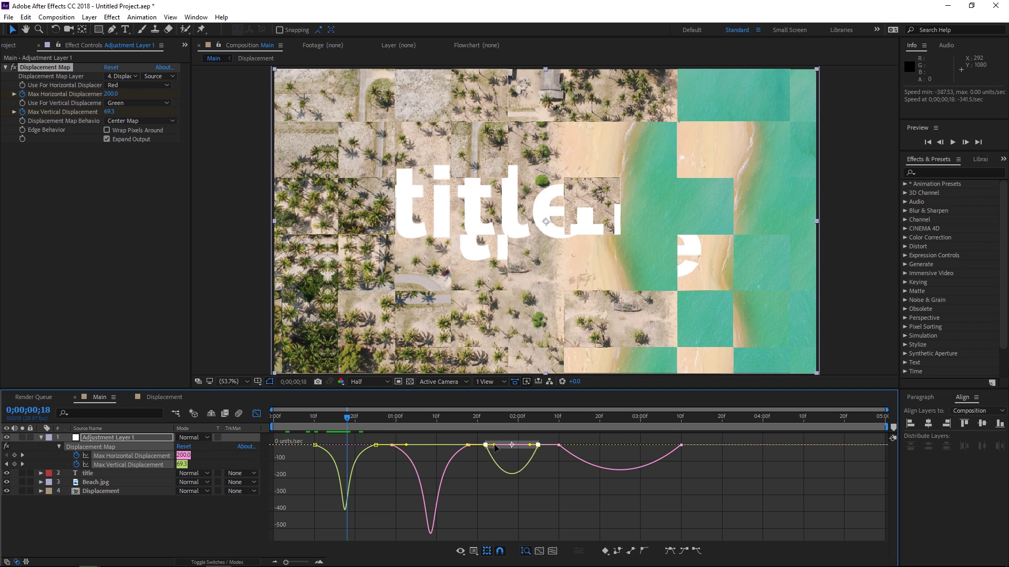
mouse_move(495, 448)
mouse_down()
mouse_move(528, 450)
mouse_move(506, 446)
mouse_up()
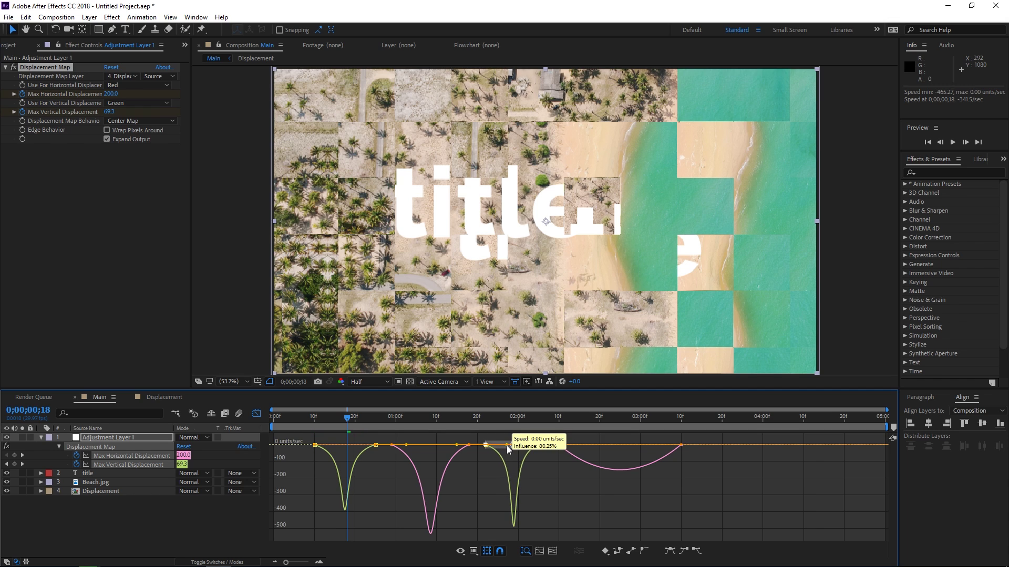
click(580, 445)
drag(579, 445, 563, 445)
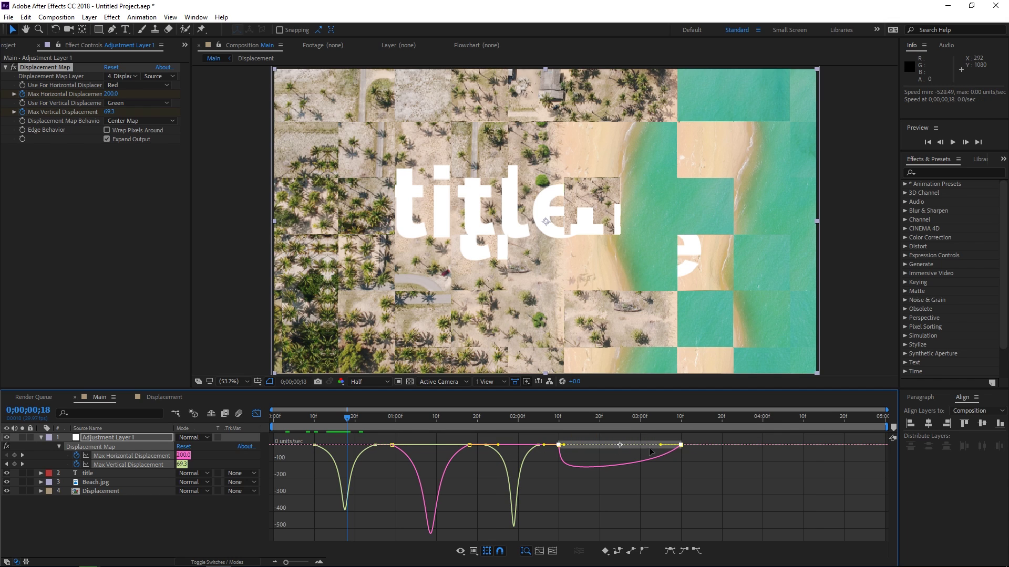
drag(657, 446, 625, 446)
Return to keyframe view and play the Main composition preview from the first frame.
click(256, 413)
key(Home)
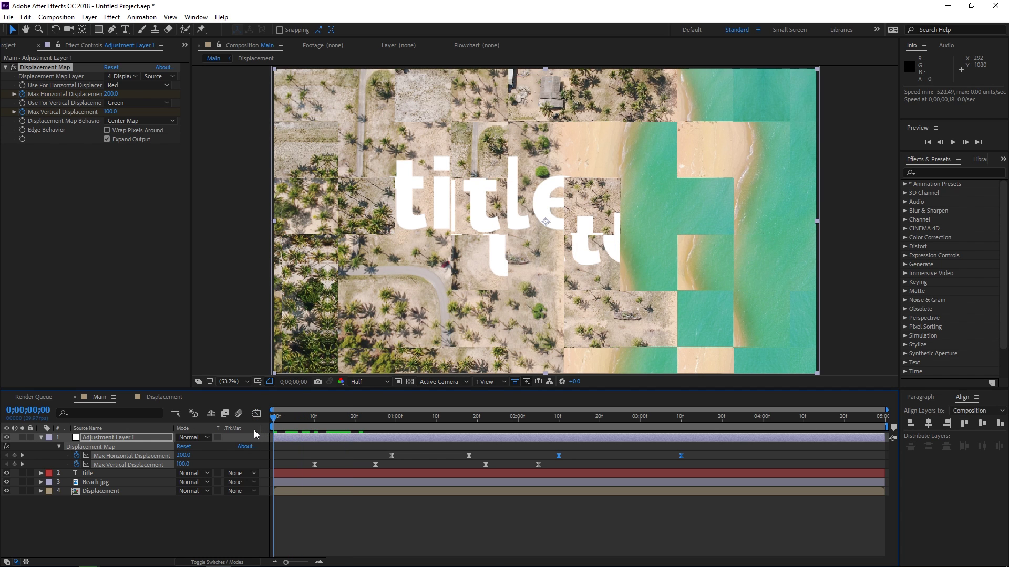
key(space)
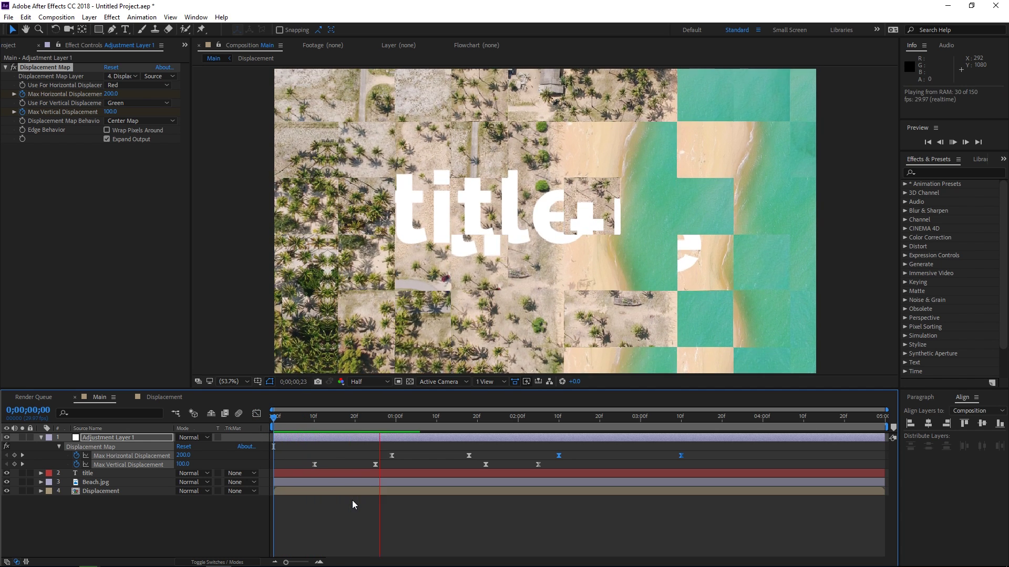